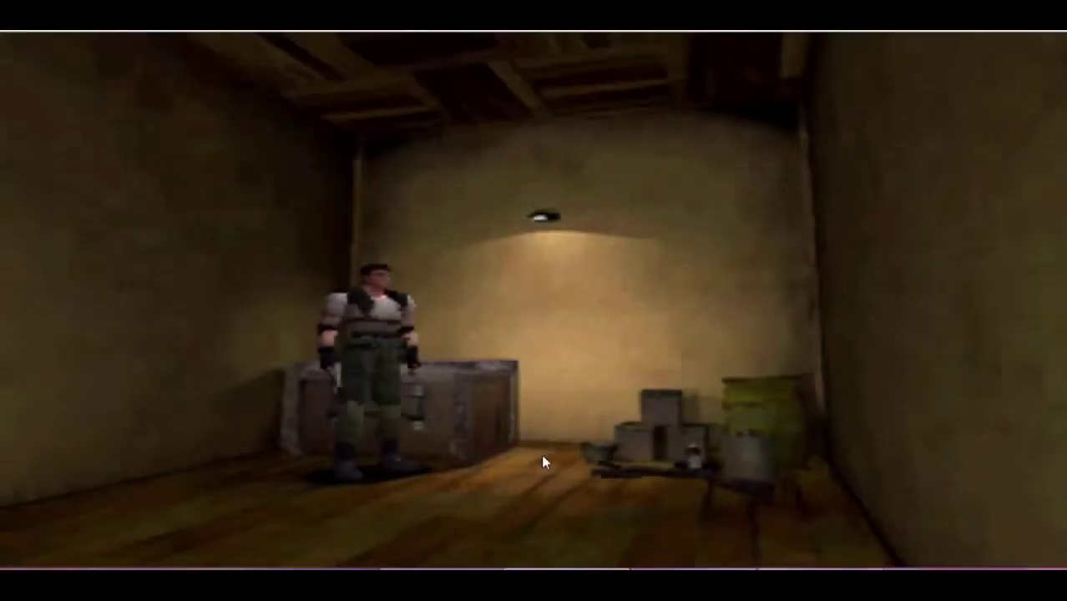
Step: Open the game inventory and look through the clip, the Beretta and the combat knife
{"action": "key", "text": "Return"}
{"action": "key", "text": "Down"}
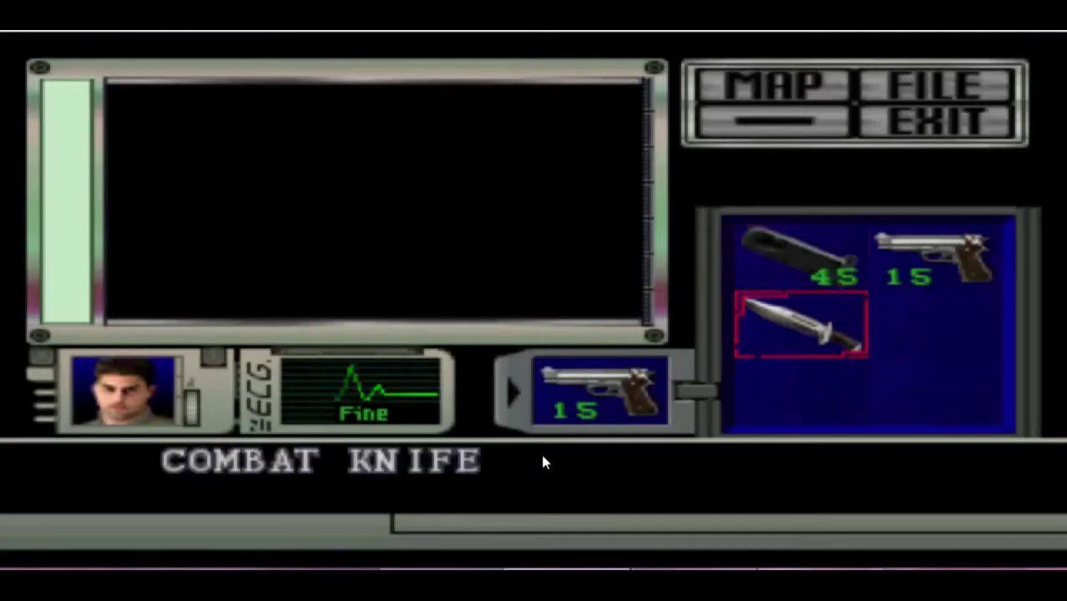
{"action": "key", "text": "Up"}
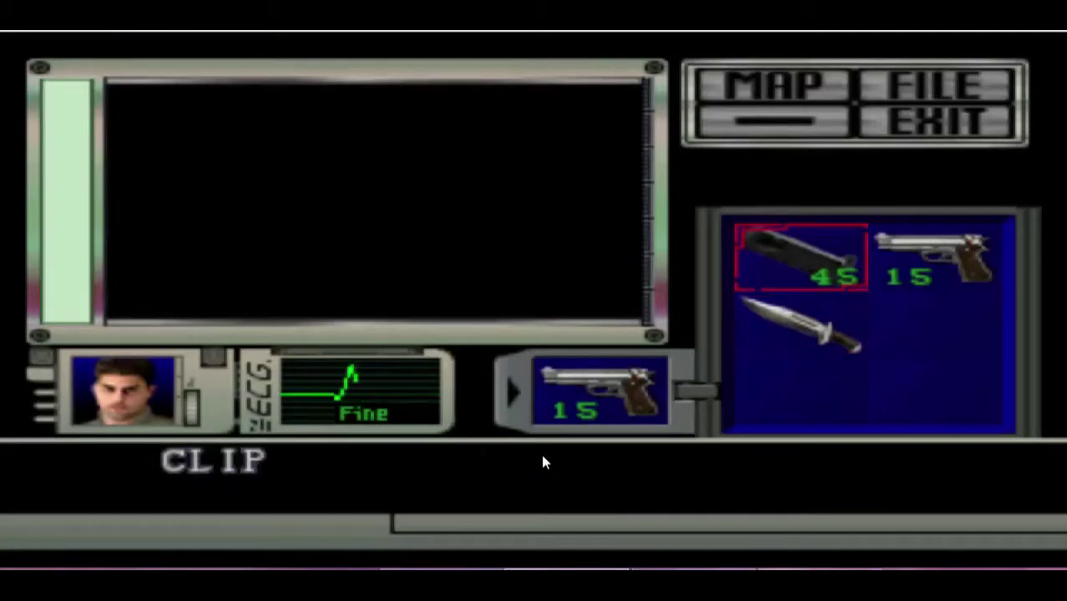
{"action": "key", "text": "Right"}
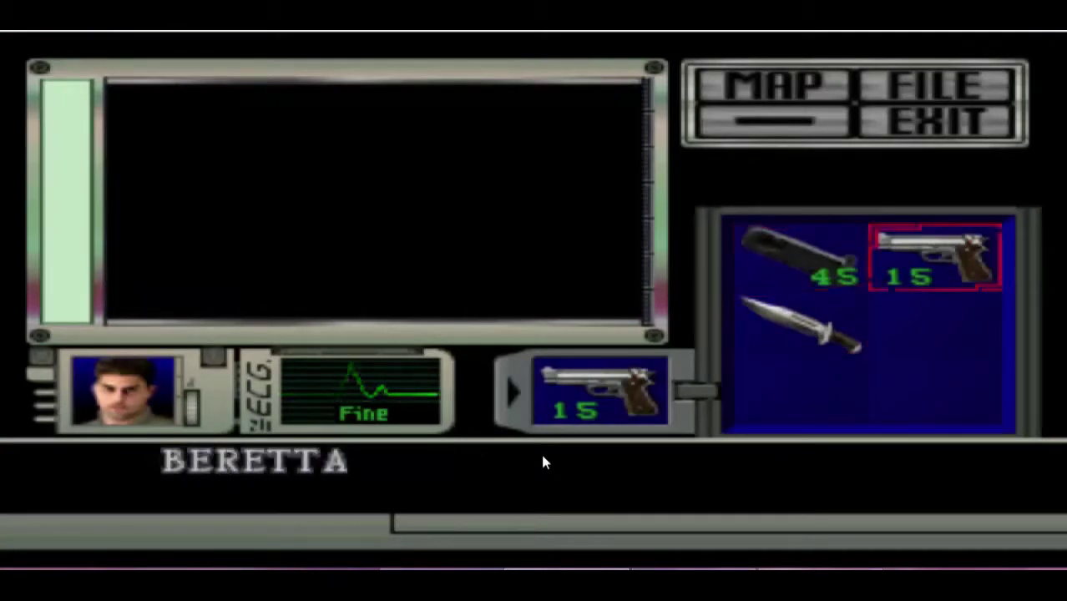
{"action": "key", "text": "Left"}
{"action": "key", "text": "Down"}
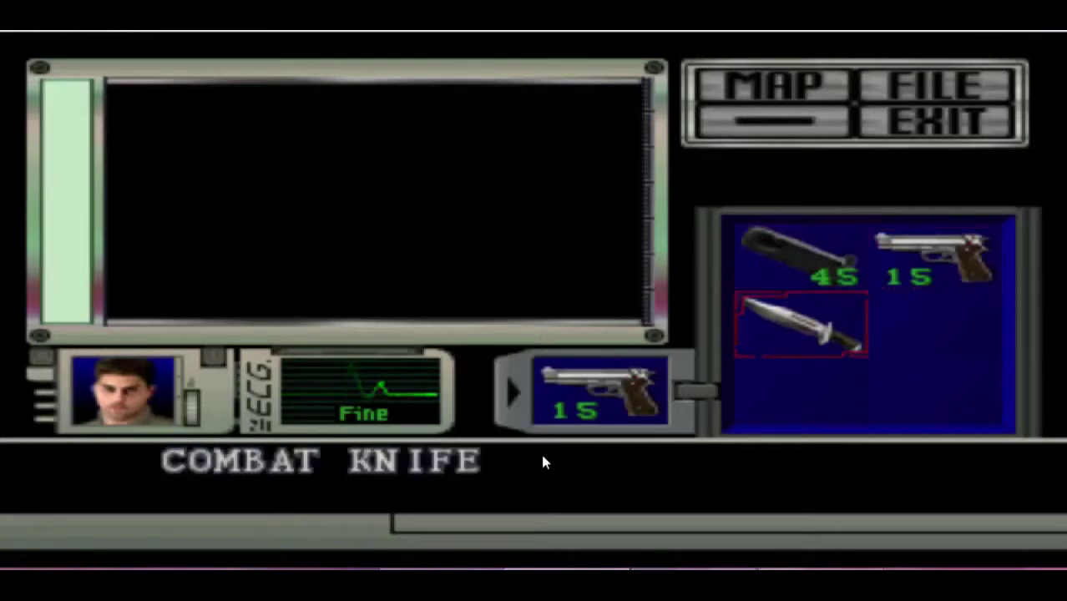
Step: Switch to Cheat Engine and set the scan's value type to Byte
{"action": "left_click", "coordinate": [693, 585]}
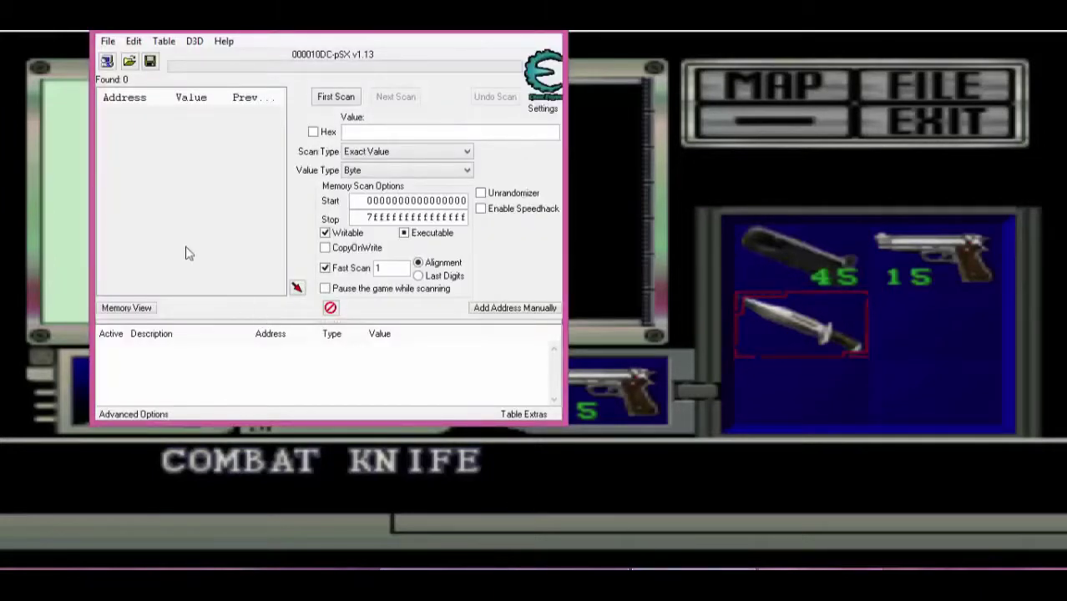
{"action": "left_click", "coordinate": [367, 171]}
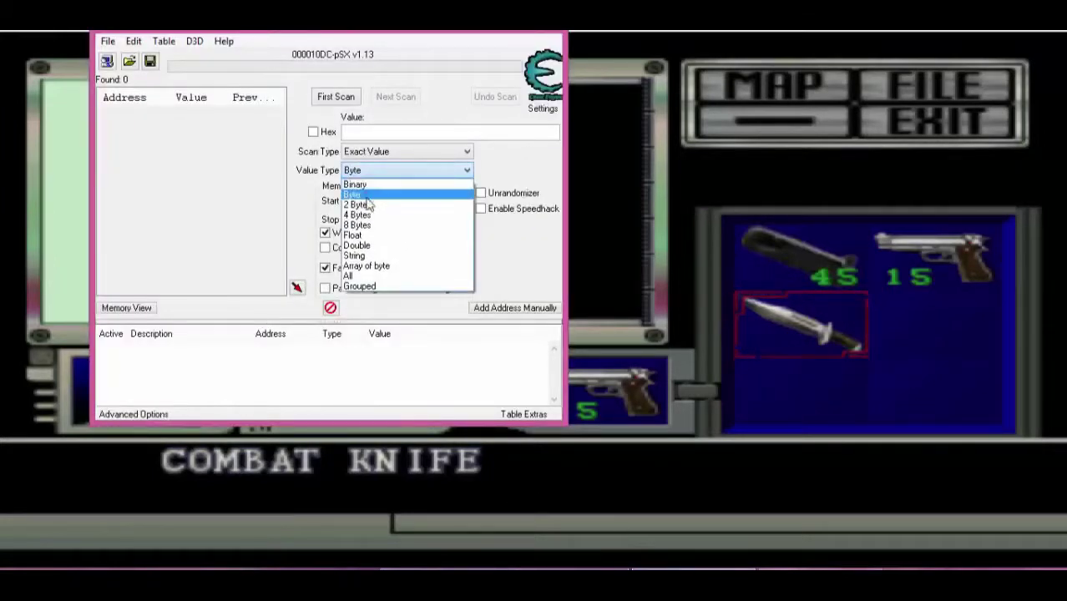
{"action": "left_click", "coordinate": [368, 204]}
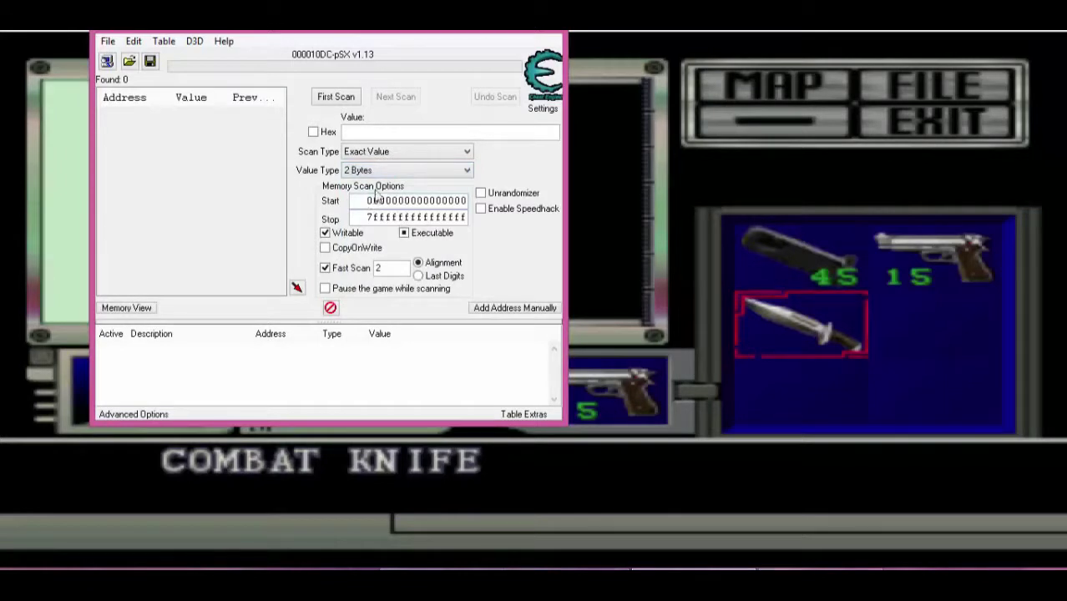
{"action": "left_click", "coordinate": [389, 170]}
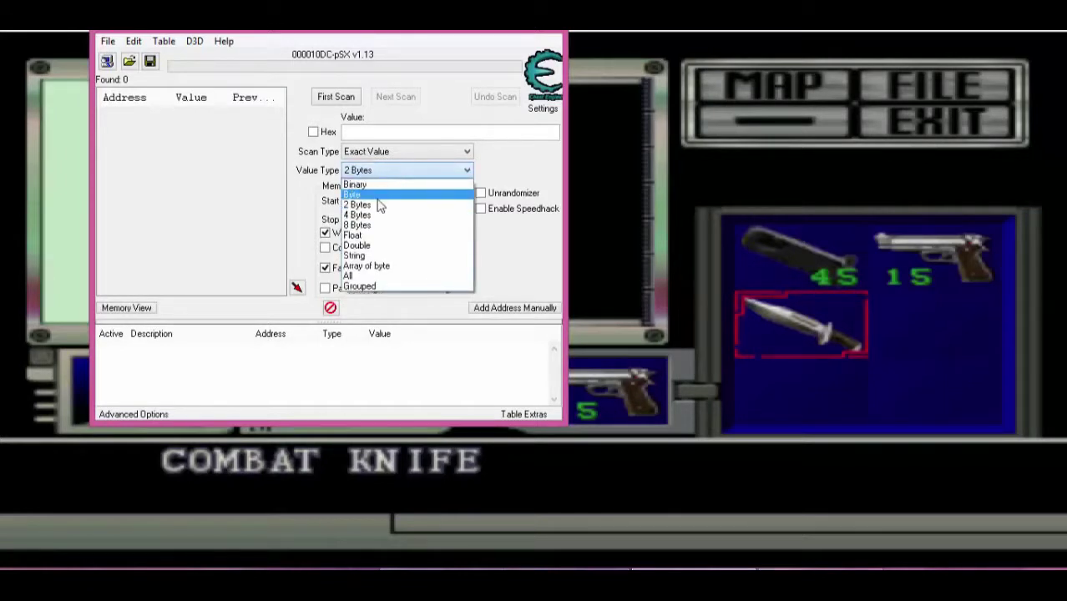
{"action": "left_click", "coordinate": [377, 197]}
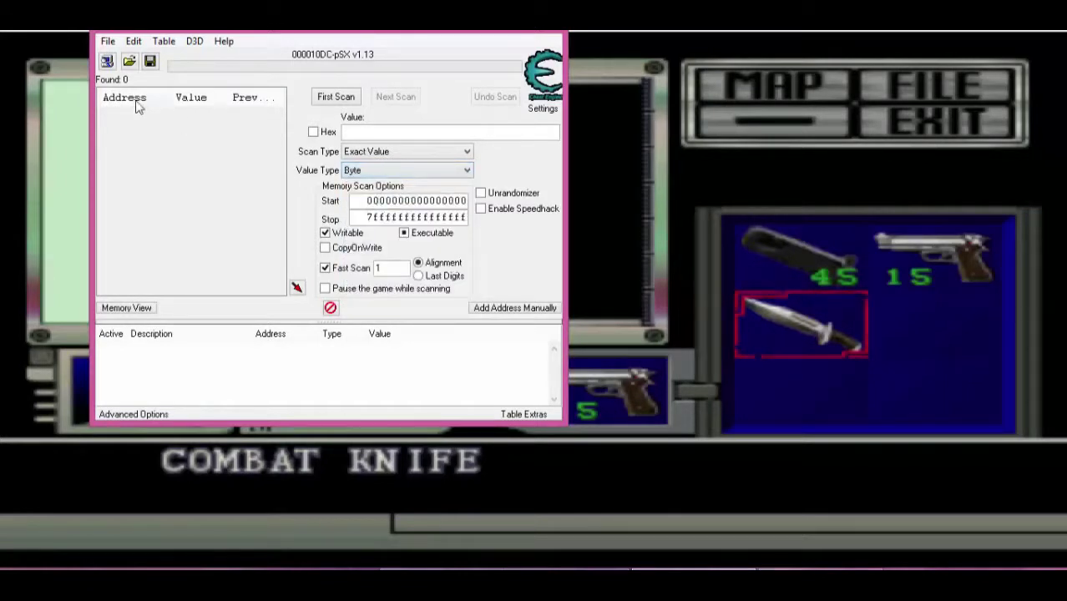
Step: Attach to the pSX v1.13 emulator by choosing it from the list of open windows
{"action": "left_click", "coordinate": [107, 66]}
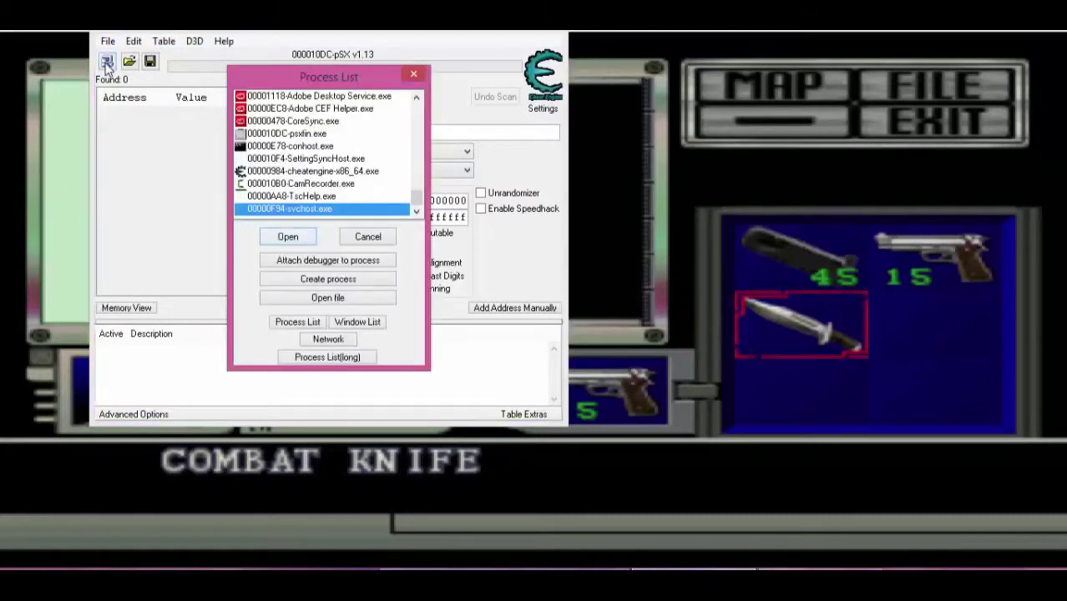
{"action": "left_click", "coordinate": [374, 322]}
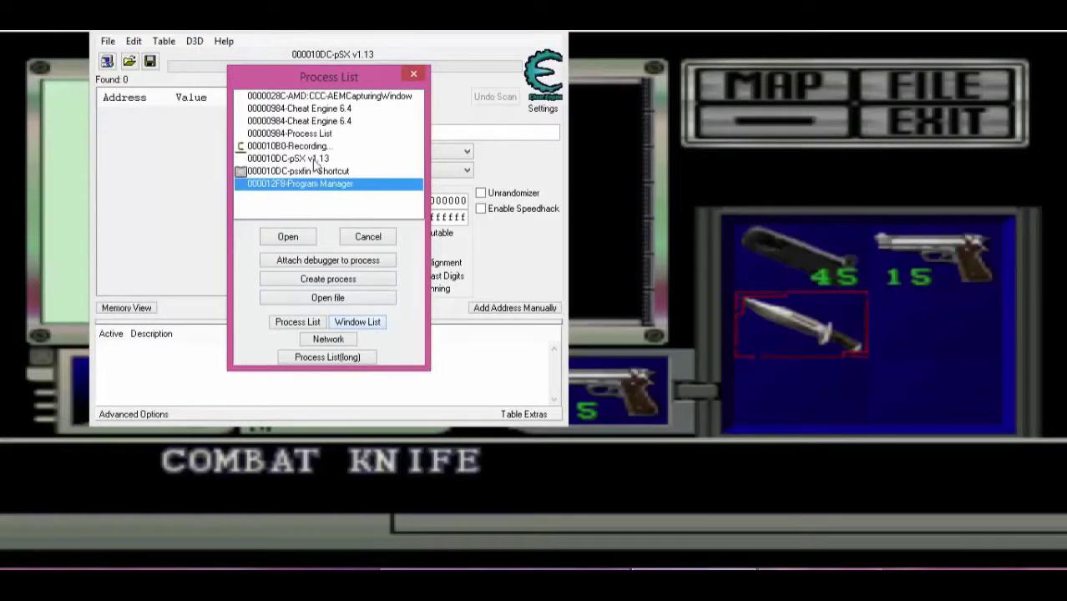
{"action": "left_click", "coordinate": [314, 159]}
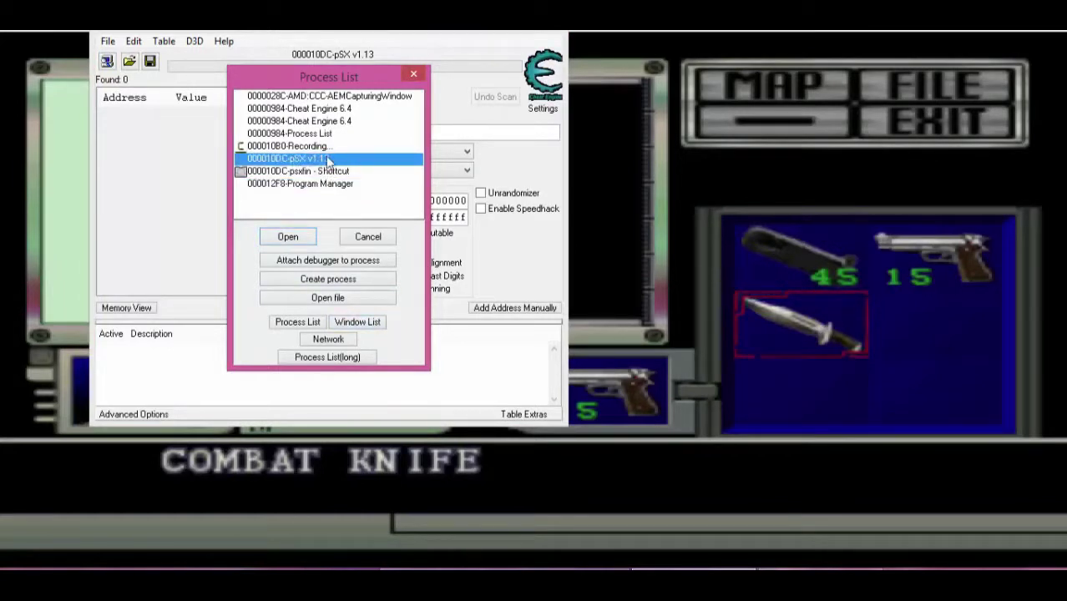
{"action": "left_click", "coordinate": [288, 238]}
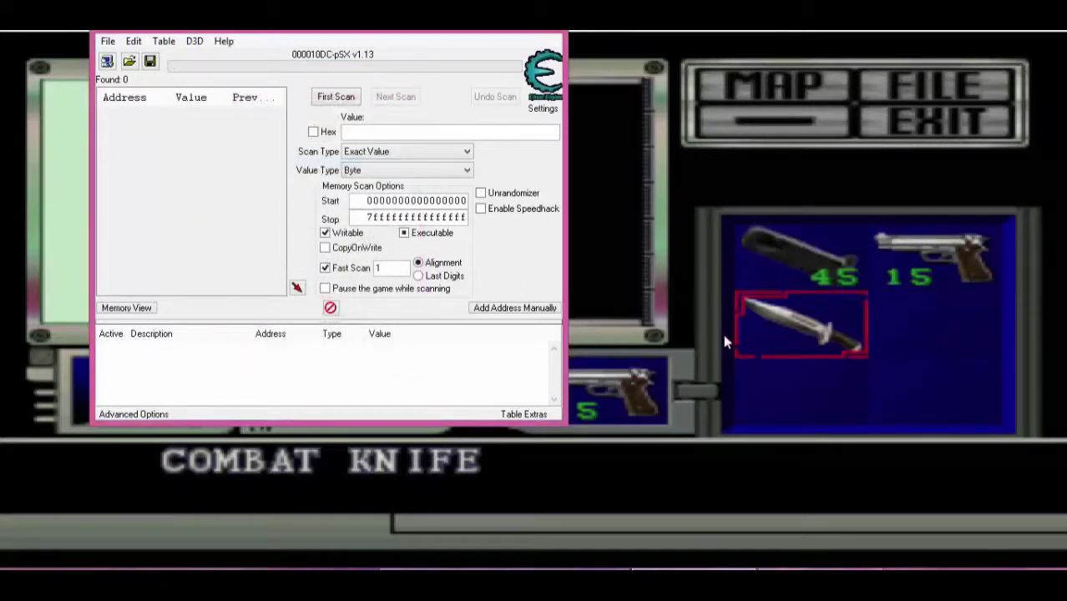
Step: Highlight the clip in the game inventory and run a first exact-value scan for 45 in Cheat Engine
{"action": "left_click", "coordinate": [795, 327]}
{"action": "key", "text": "Up"}
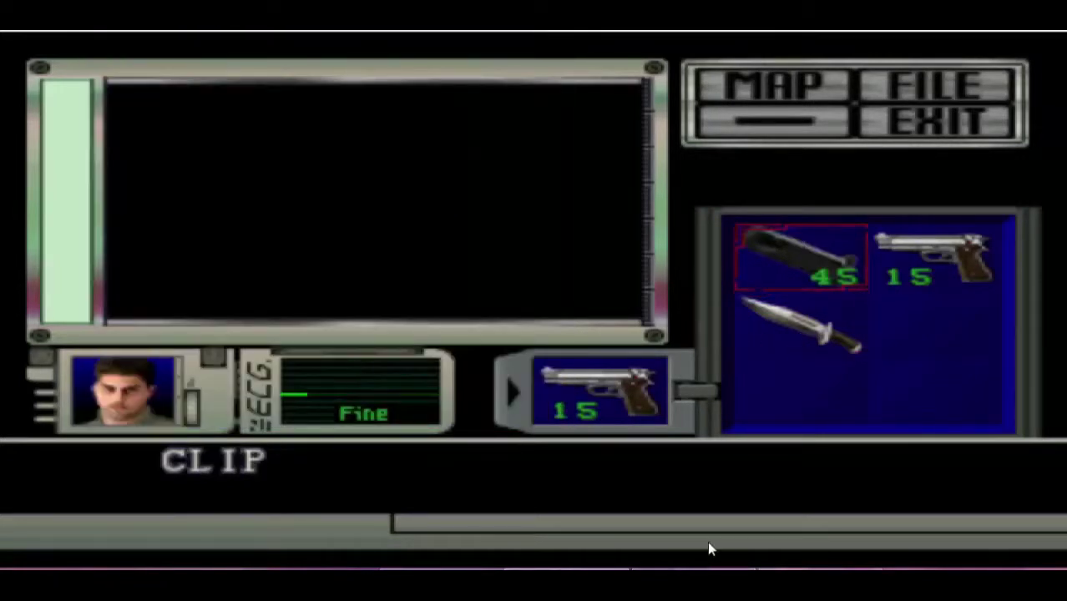
{"action": "left_click", "coordinate": [556, 584]}
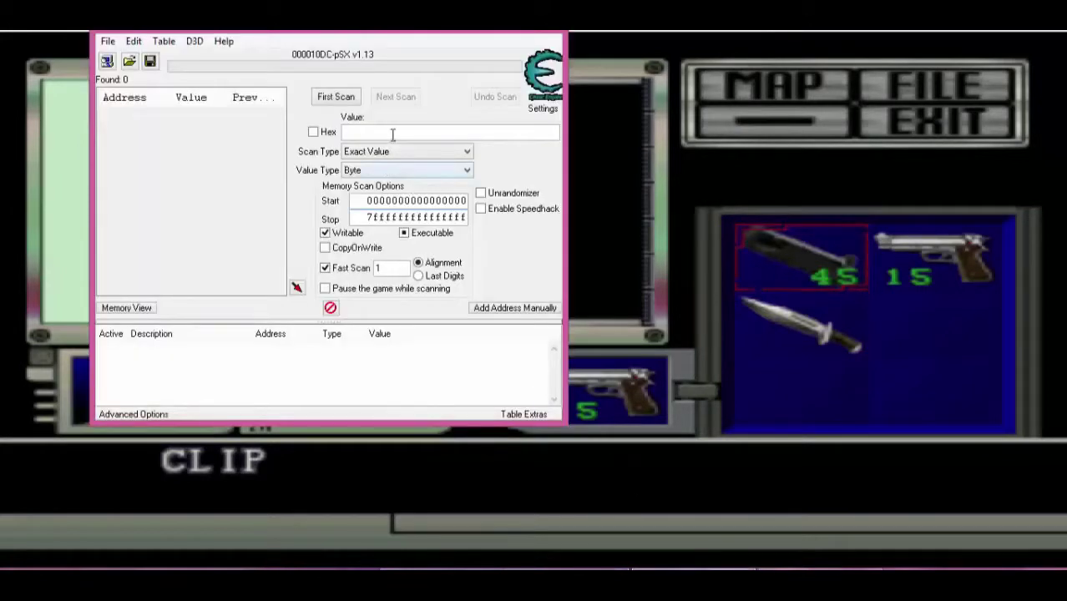
{"action": "type", "text": "45"}
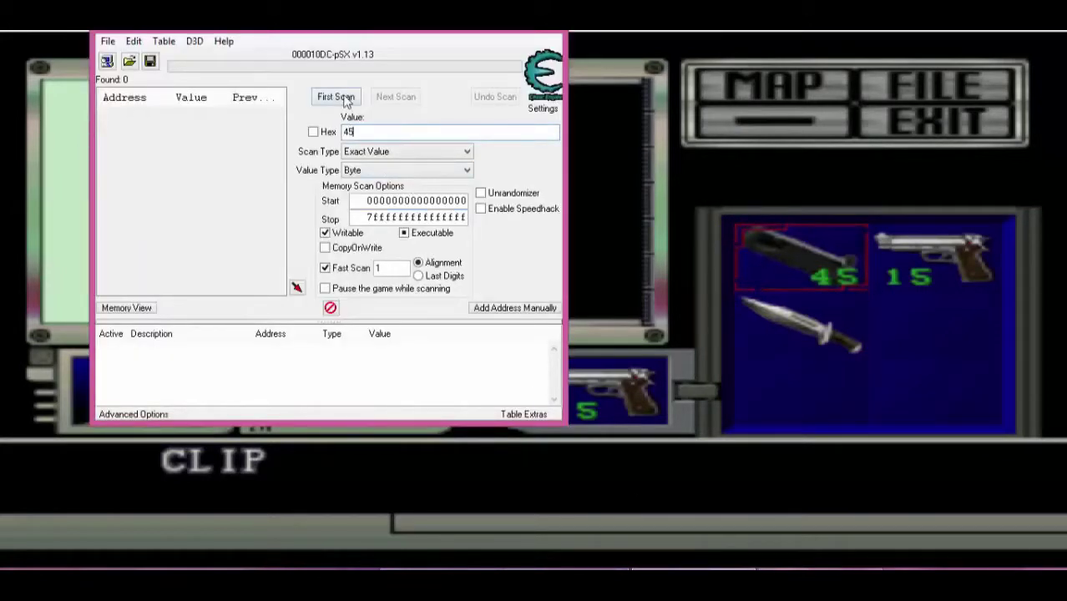
{"action": "left_click", "coordinate": [335, 97]}
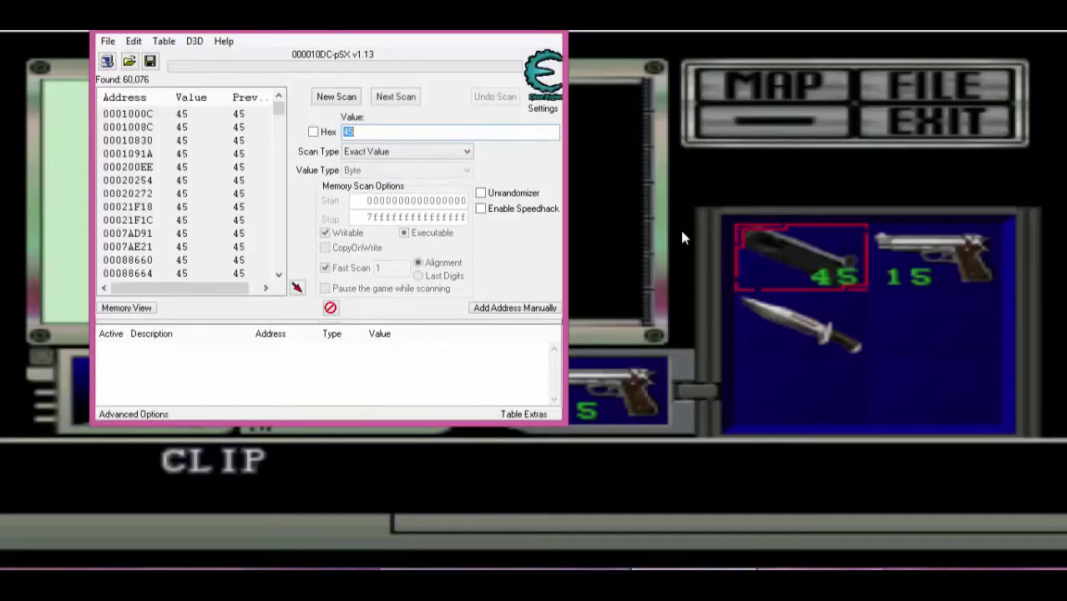
Step: Return to the game, leave the inventory and fire two shots with the Beretta
{"action": "left_click", "coordinate": [817, 310]}
{"action": "key", "text": "Return"}
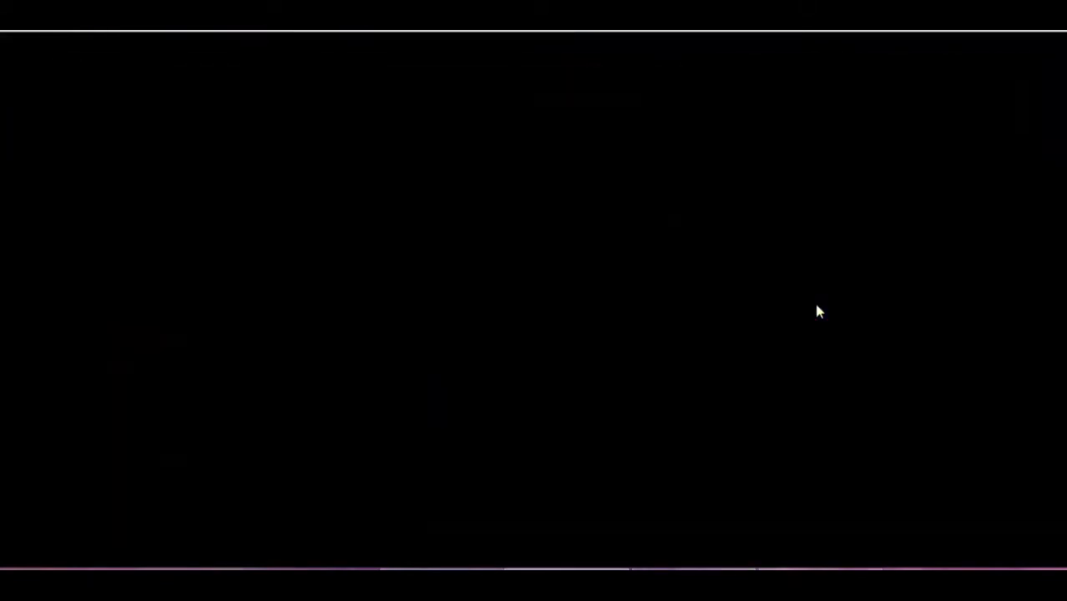
{"action": "key", "text": "x"}
{"action": "key", "text": "x"}
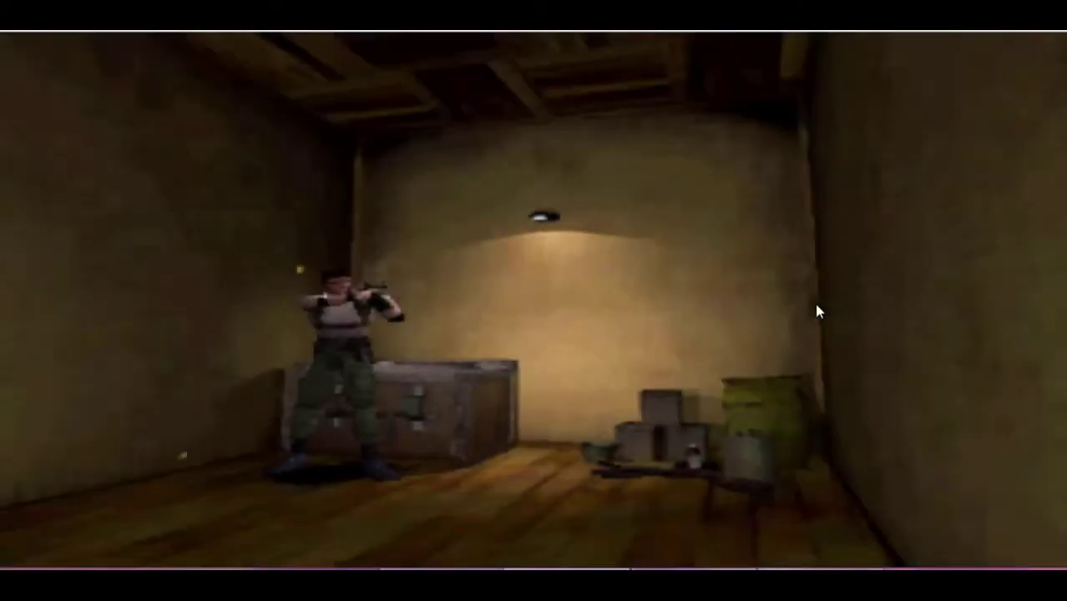
Step: Reopen the inventory and combine the clip with the Beretta to reload it
{"action": "key", "text": "Return"}
{"action": "key", "text": "x"}
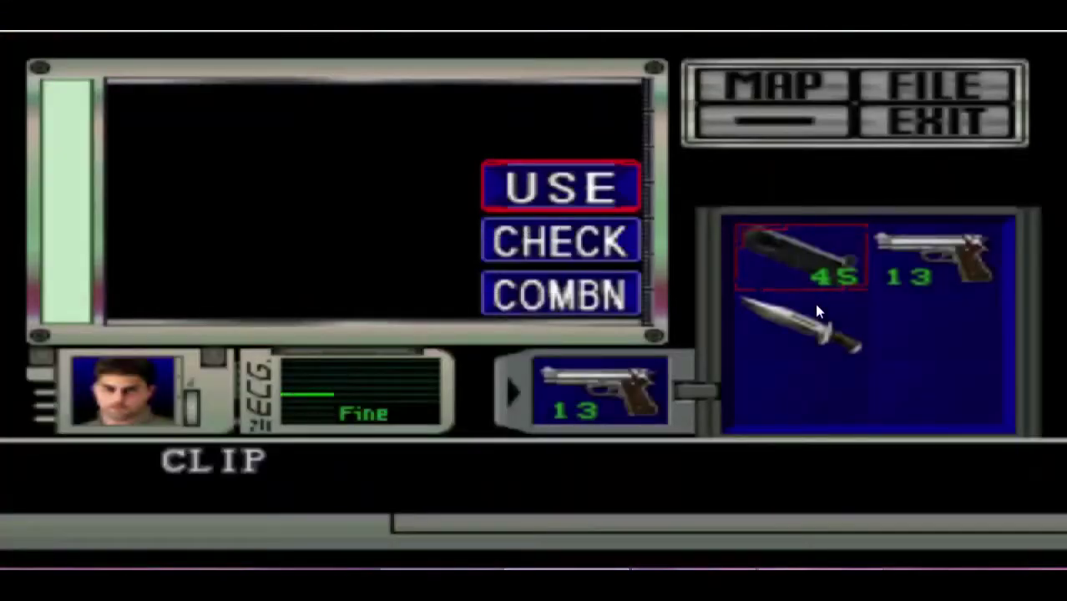
{"action": "key", "text": "Down"}
{"action": "key", "text": "Down"}
{"action": "key", "text": "x"}
{"action": "key", "text": "Right"}
{"action": "key", "text": "x"}
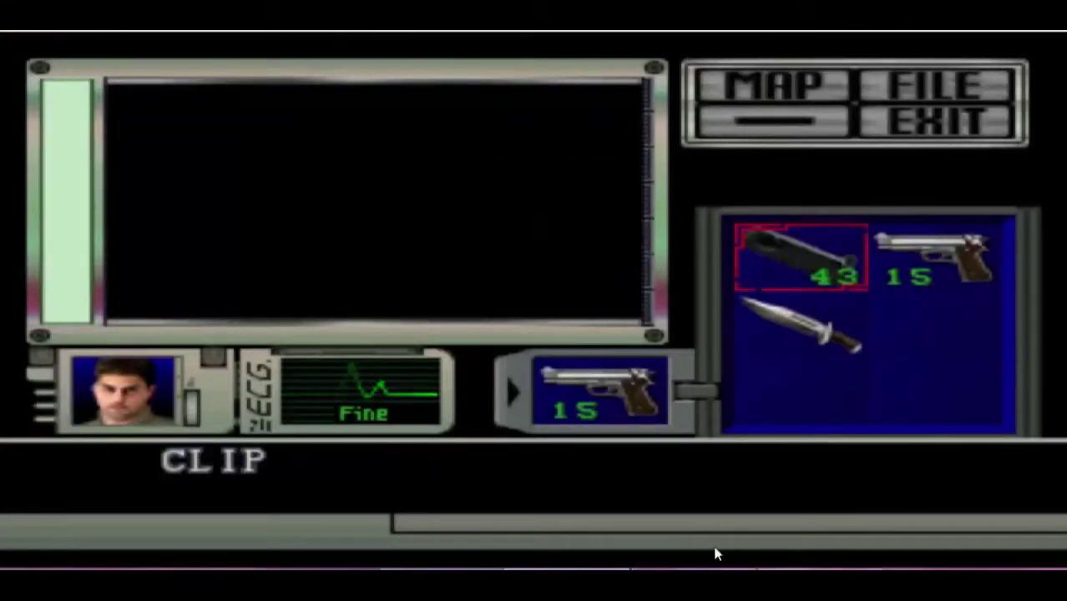
Step: Narrow the results in Cheat Engine with a next scan for the exact value 43
{"action": "left_click", "coordinate": [692, 576]}
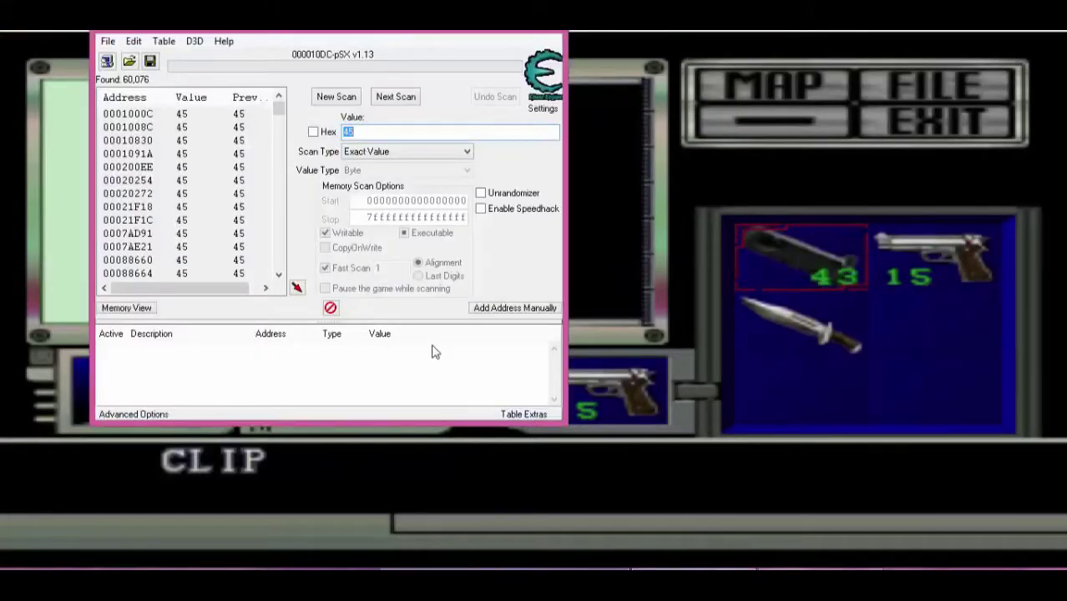
{"action": "type", "text": "43"}
{"action": "left_click", "coordinate": [398, 98]}
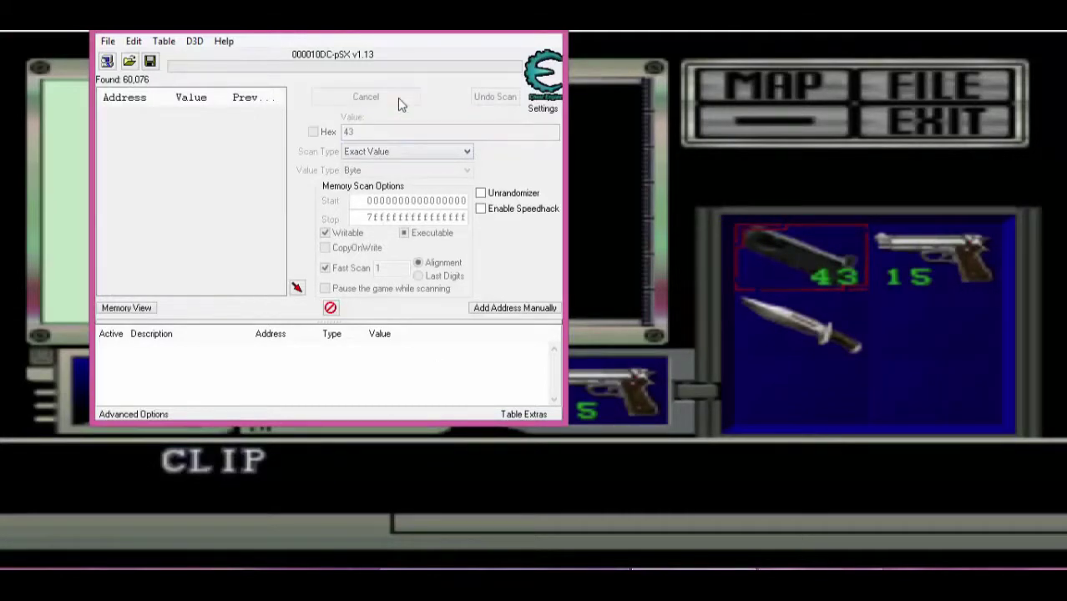
Step: Switch back to the game, leave the inventory and fire three more Beretta shots
{"action": "left_click", "coordinate": [799, 289]}
{"action": "key", "text": "z"}
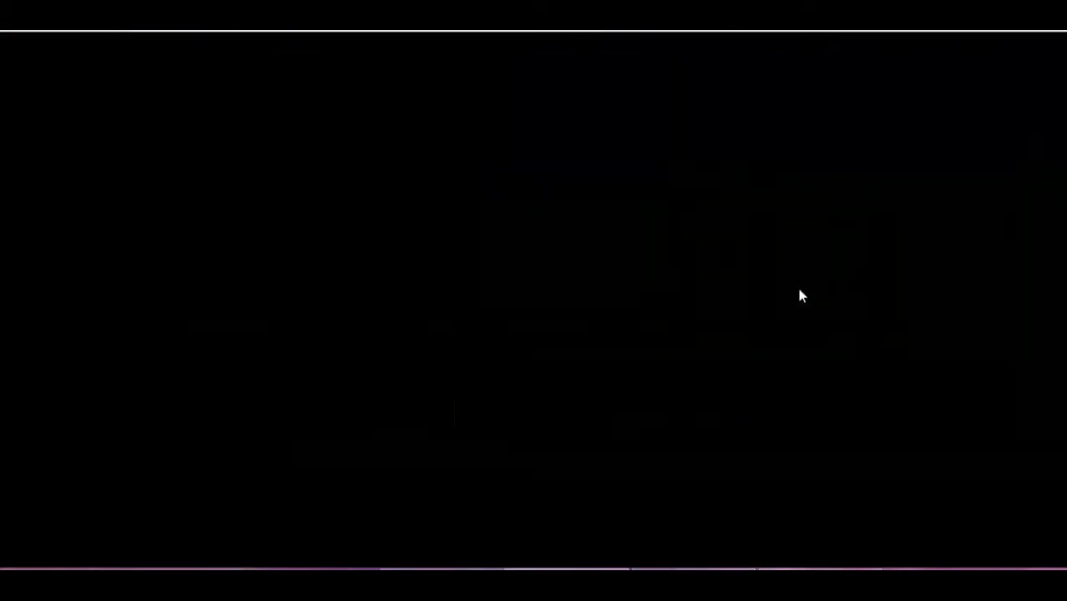
{"action": "key", "text": "x"}
{"action": "key", "text": "c"}
{"action": "key", "text": "c"}
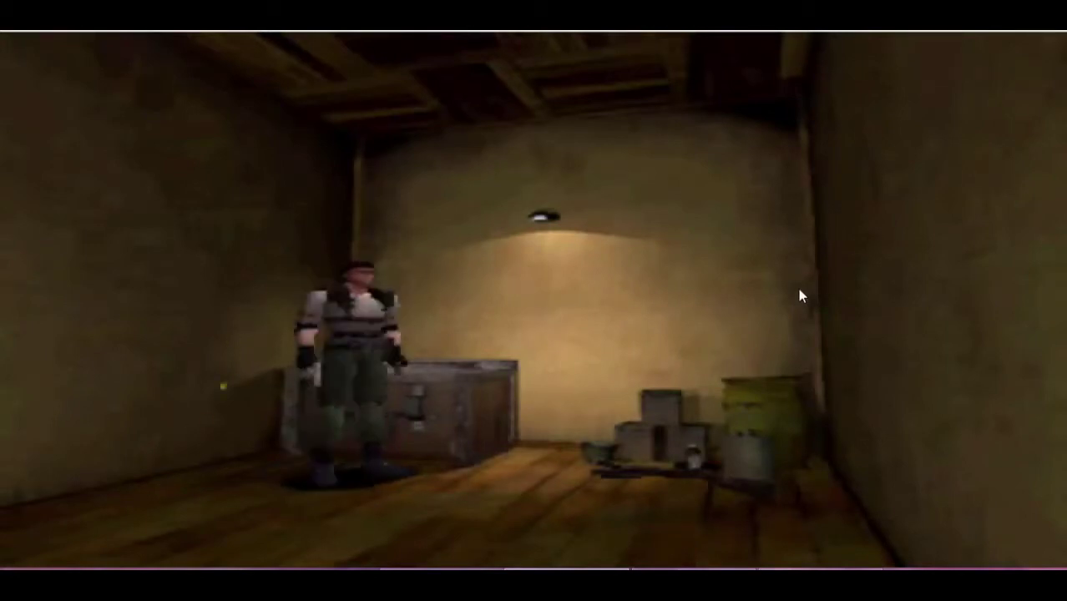
Step: Refill the Beretta again by combining it with the clip in the inventory
{"action": "key", "text": "Tab"}
{"action": "key", "text": "c"}
{"action": "key", "text": "Up"}
{"action": "key", "text": "c"}
{"action": "key", "text": "Right"}
{"action": "key", "text": "c"}
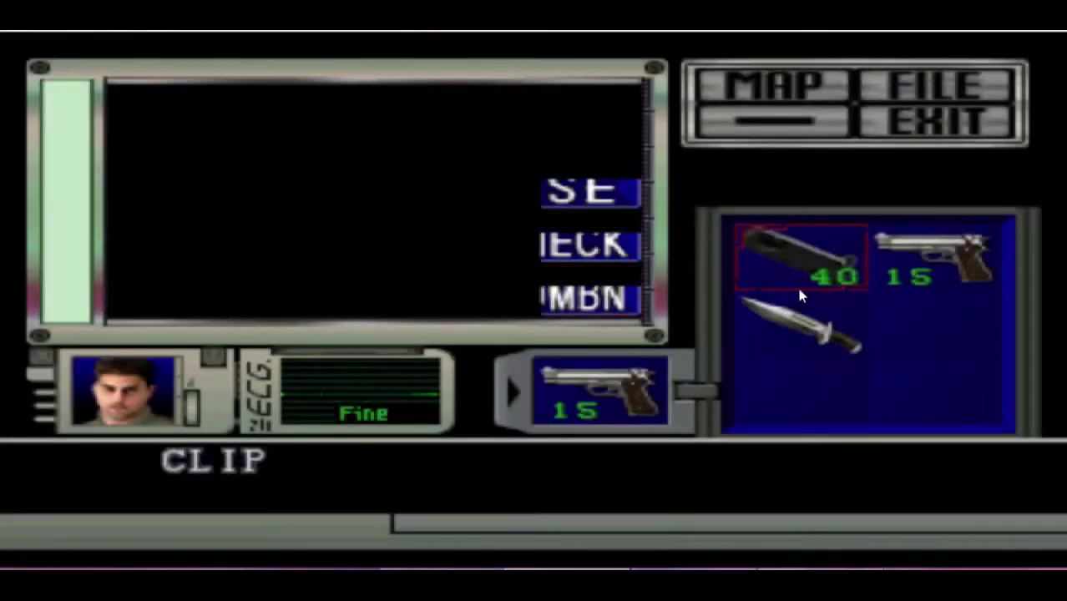
Step: Run a next scan in Cheat Engine for the exact value 40
{"action": "left_click", "coordinate": [700, 582]}
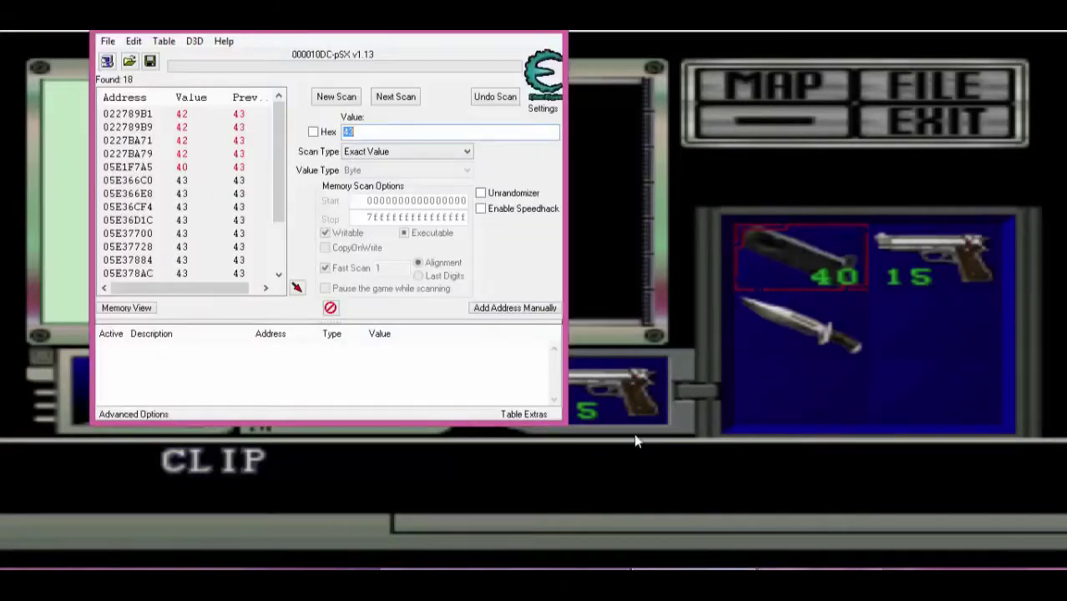
{"action": "type", "text": "40"}
{"action": "left_click", "coordinate": [396, 97]}
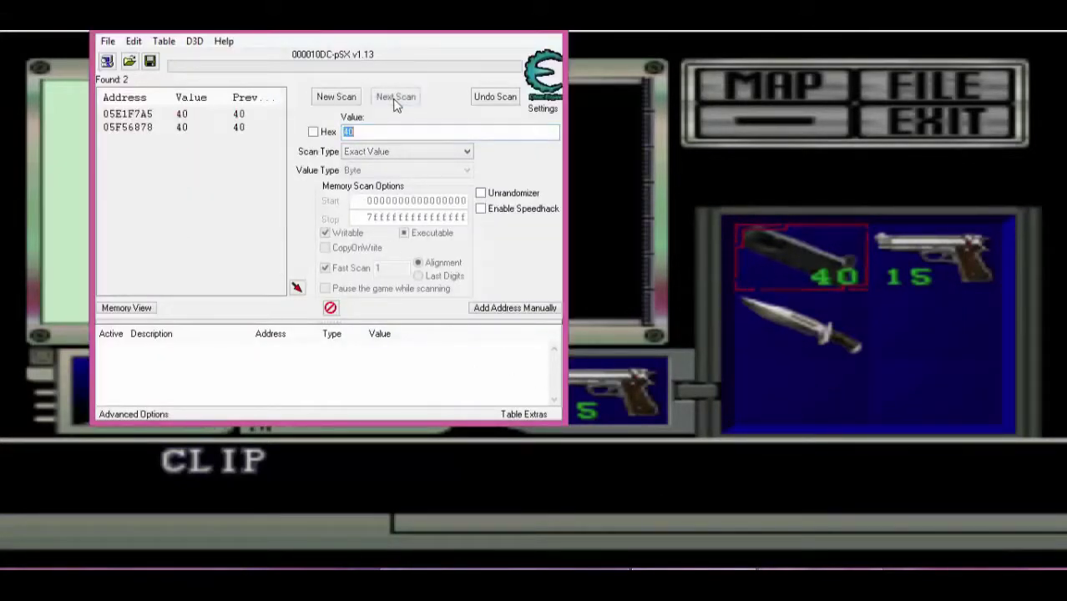
Step: Add both found addresses, 05E1F7A5 and 05F56878, to the address list
{"action": "left_click", "coordinate": [240, 114]}
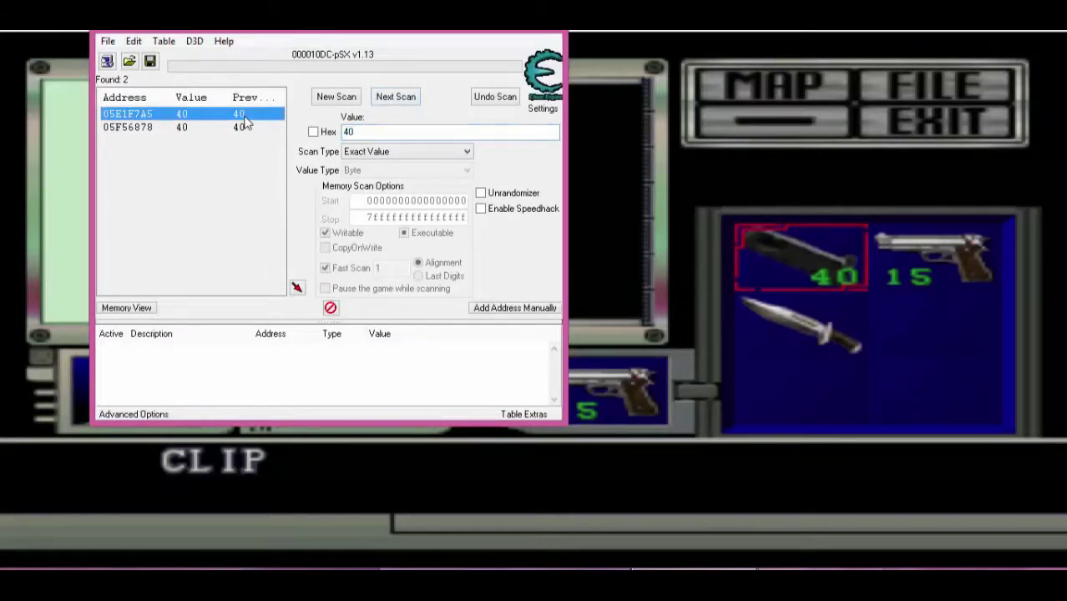
{"action": "left_click", "coordinate": [245, 125], "text": "shift"}
{"action": "right_click", "coordinate": [245, 122]}
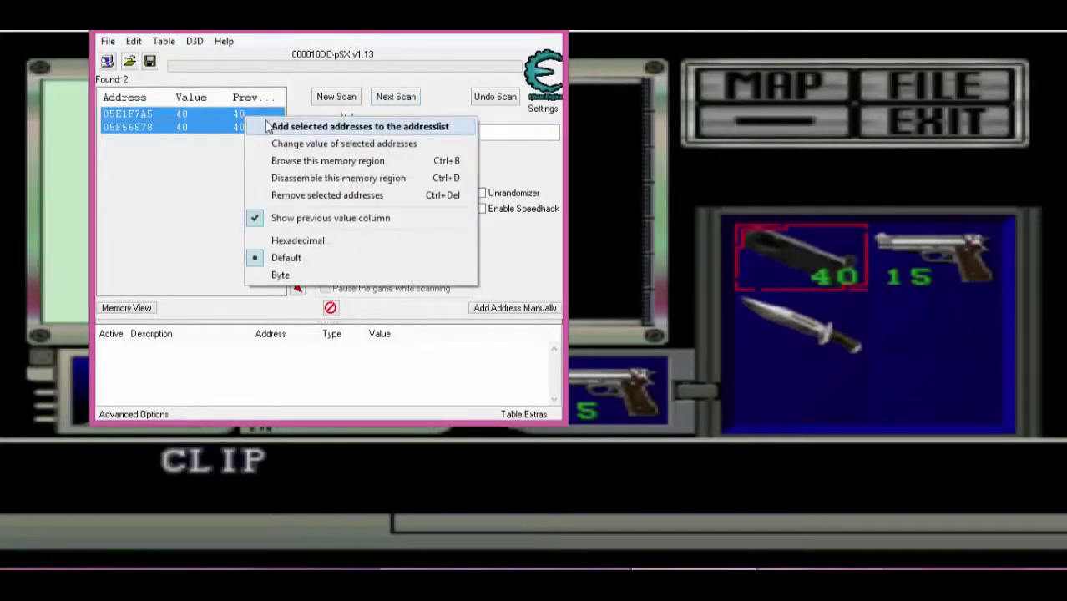
{"action": "left_click", "coordinate": [268, 126]}
Step: Set the value of both entries in the address list to 255
{"action": "left_click", "coordinate": [375, 349]}
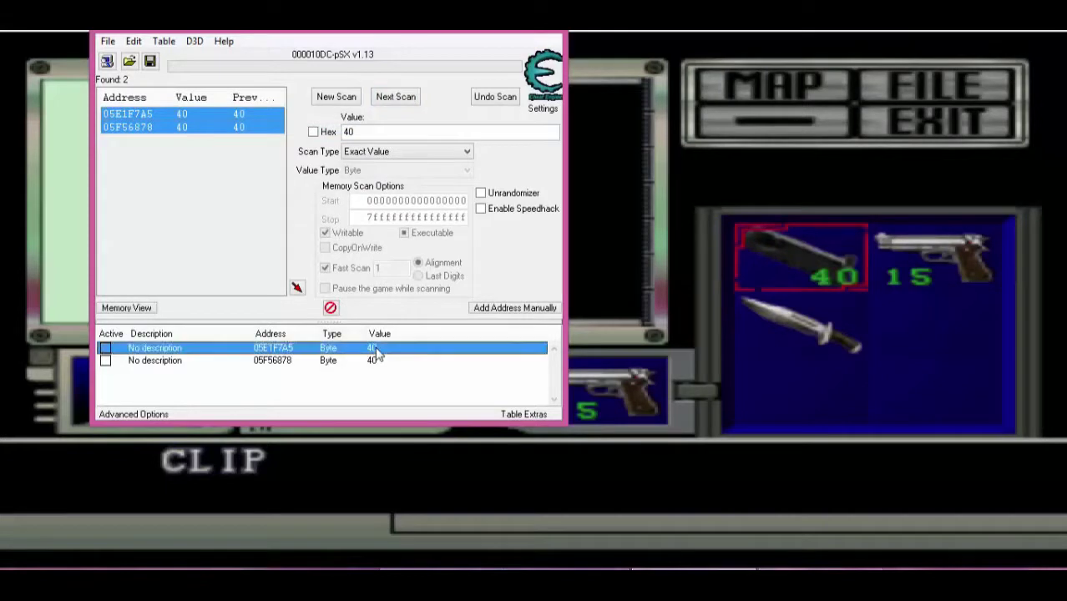
{"action": "key", "text": "ctrl+a"}
{"action": "key", "text": "Return"}
{"action": "type", "text": "2"}
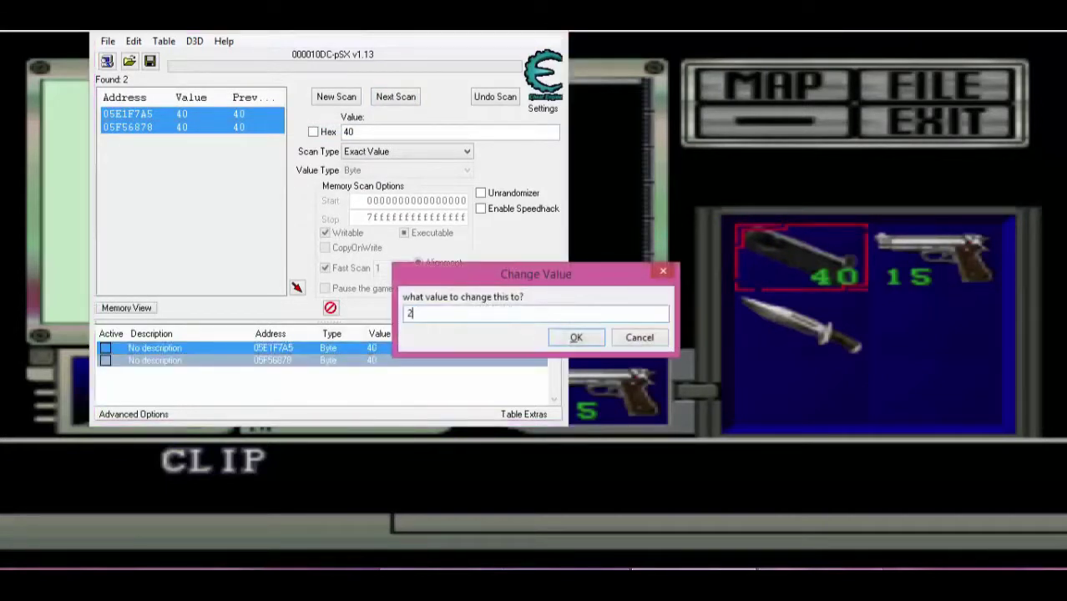
{"action": "type", "text": "55"}
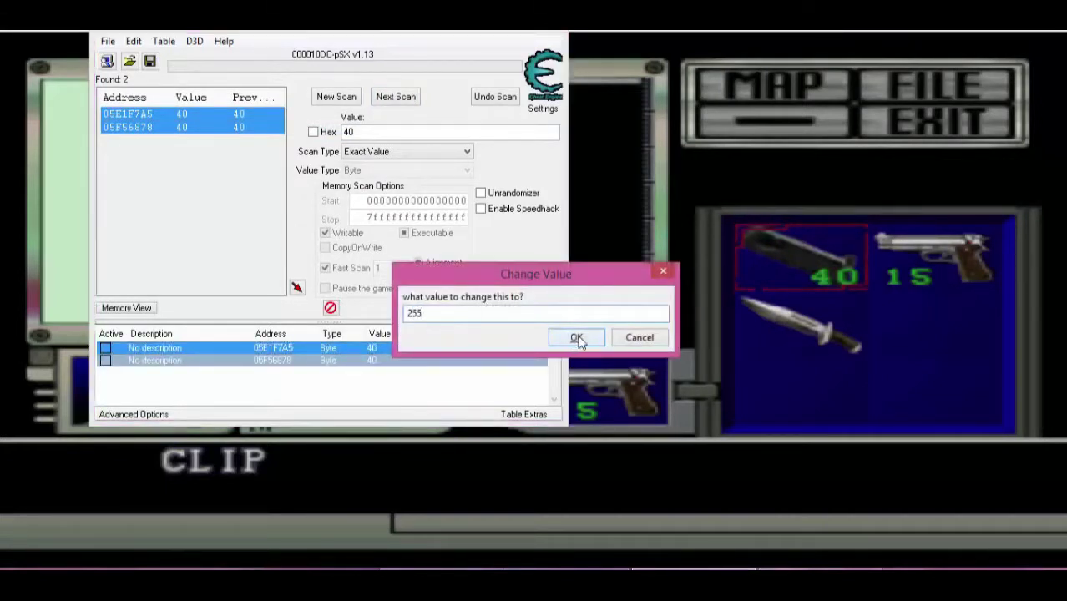
{"action": "left_click", "coordinate": [577, 337]}
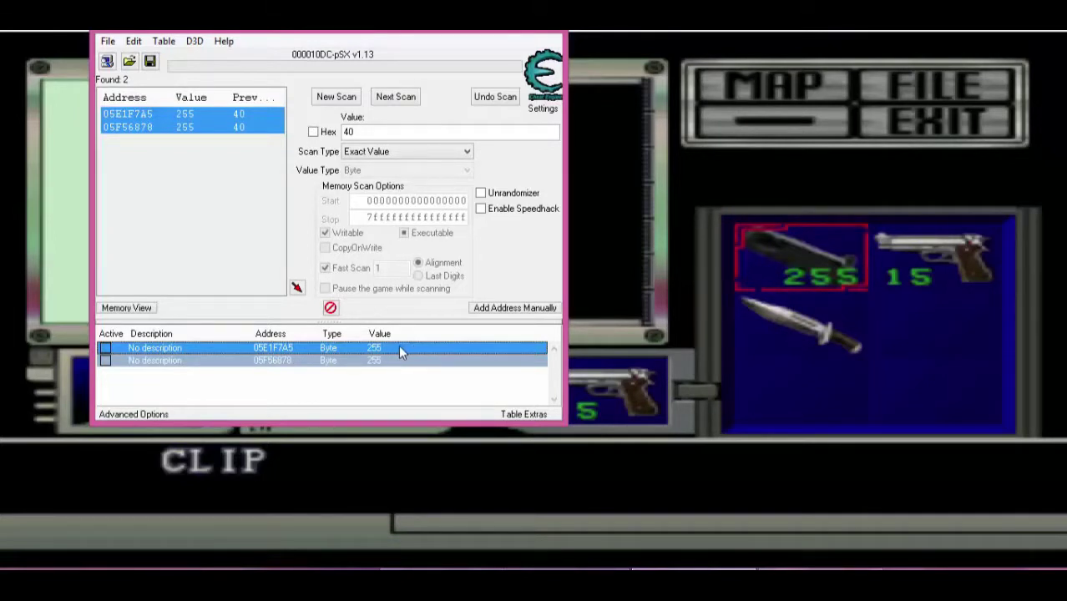
Step: Change the type of both address list entries to Array of Bytes with a length of 10
{"action": "right_click", "coordinate": [398, 345]}
{"action": "mouse_move", "coordinate": [481, 44]}
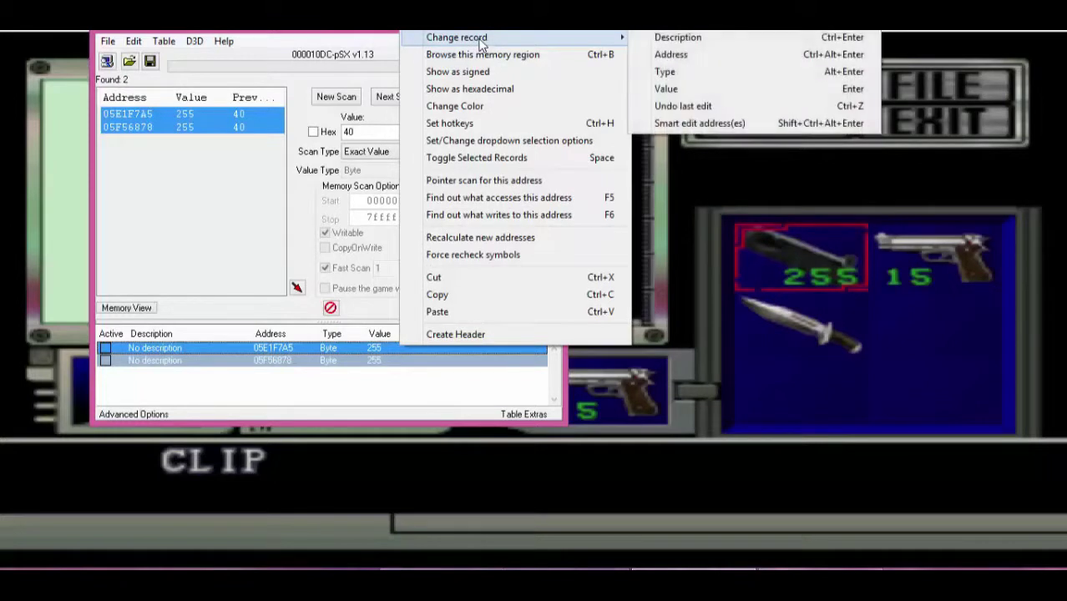
{"action": "left_click", "coordinate": [671, 73]}
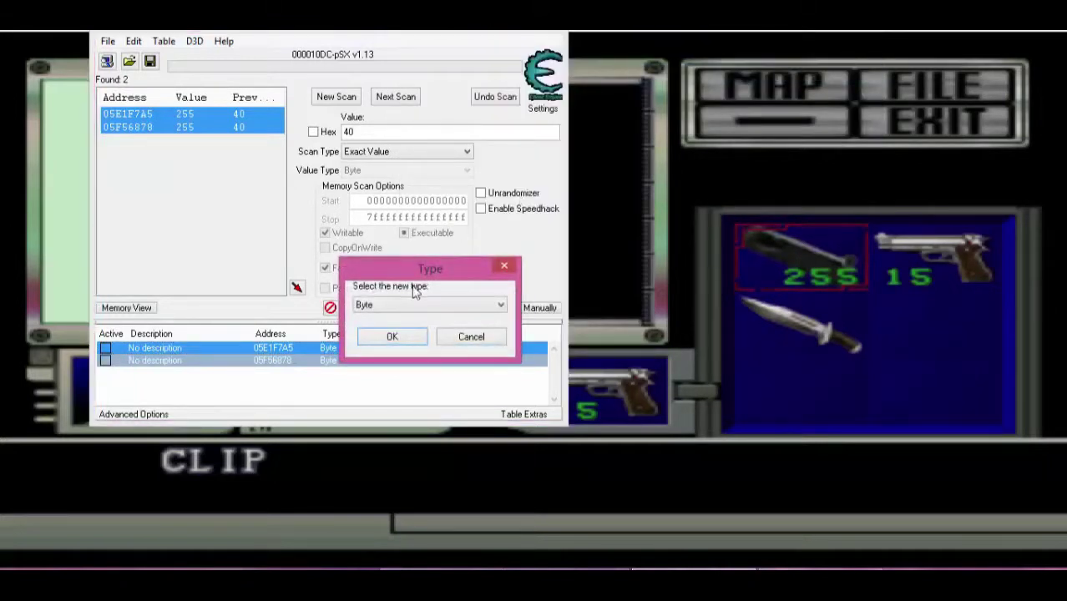
{"action": "left_click", "coordinate": [407, 307]}
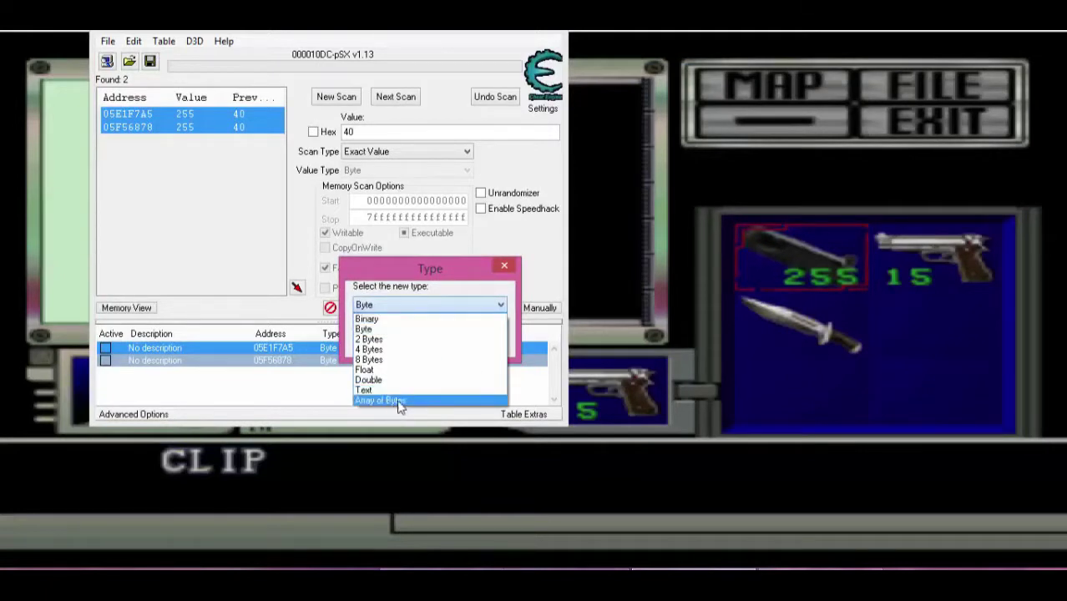
{"action": "left_click", "coordinate": [399, 403]}
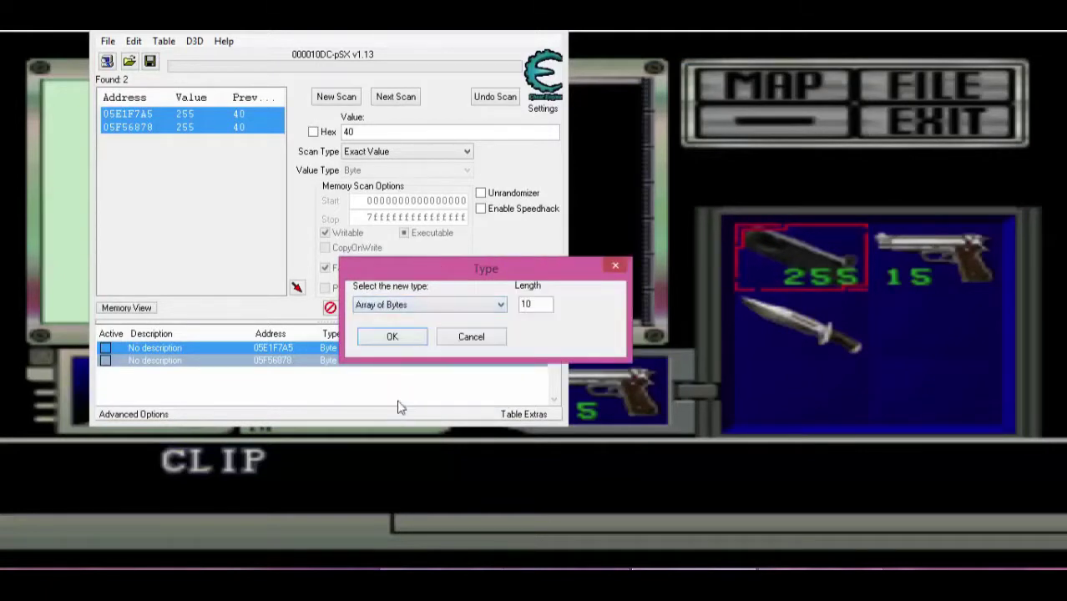
{"action": "left_click", "coordinate": [394, 337]}
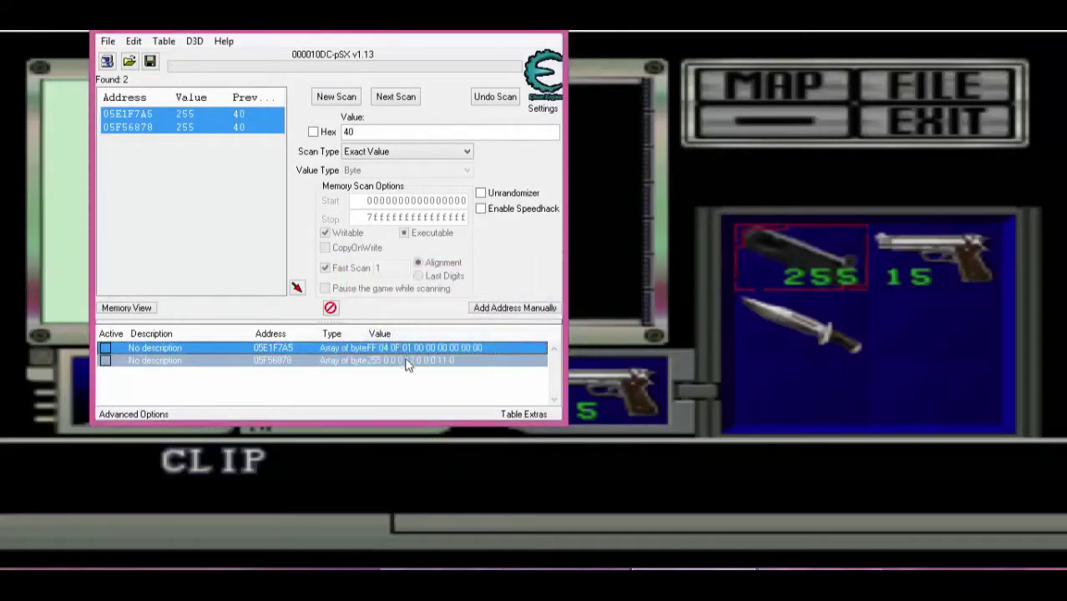
{"action": "double_click", "coordinate": [407, 346]}
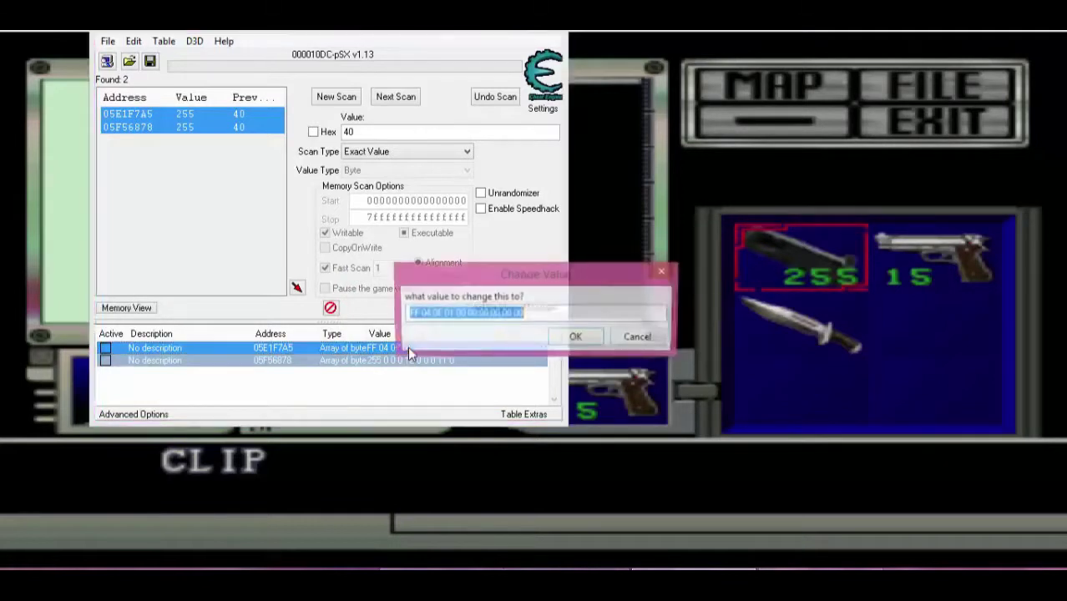
{"action": "left_click", "coordinate": [454, 313]}
{"action": "key", "text": "BackSpace"}
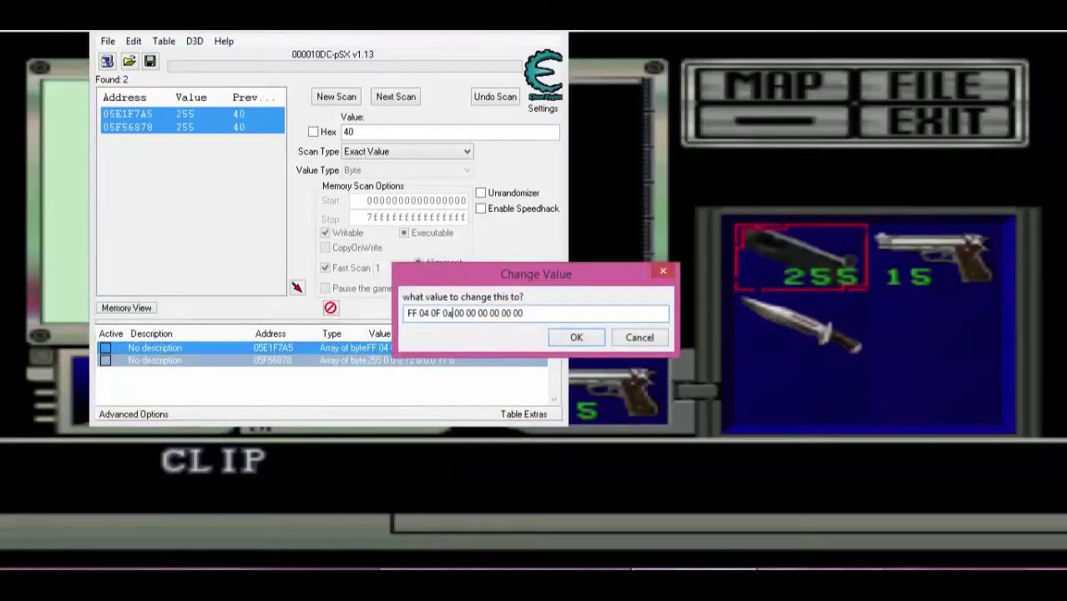
{"action": "type", "text": "a"}
{"action": "left_click", "coordinate": [465, 314]}
{"action": "key", "text": "BackSpace"}
{"action": "key", "text": "BackSpace"}
{"action": "type", "text": "f"}
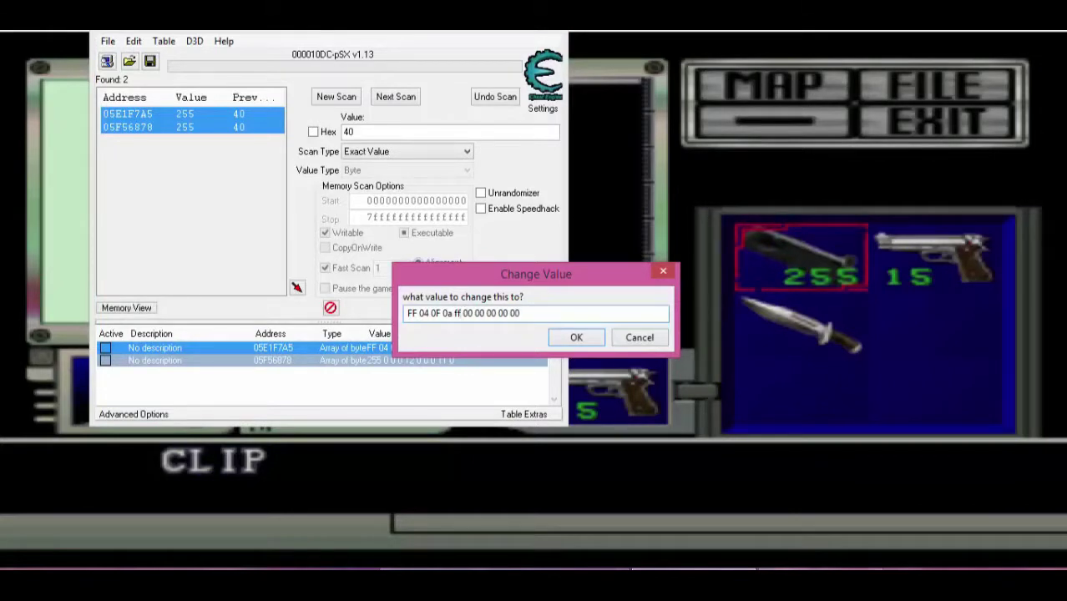
{"action": "type", "text": "f"}
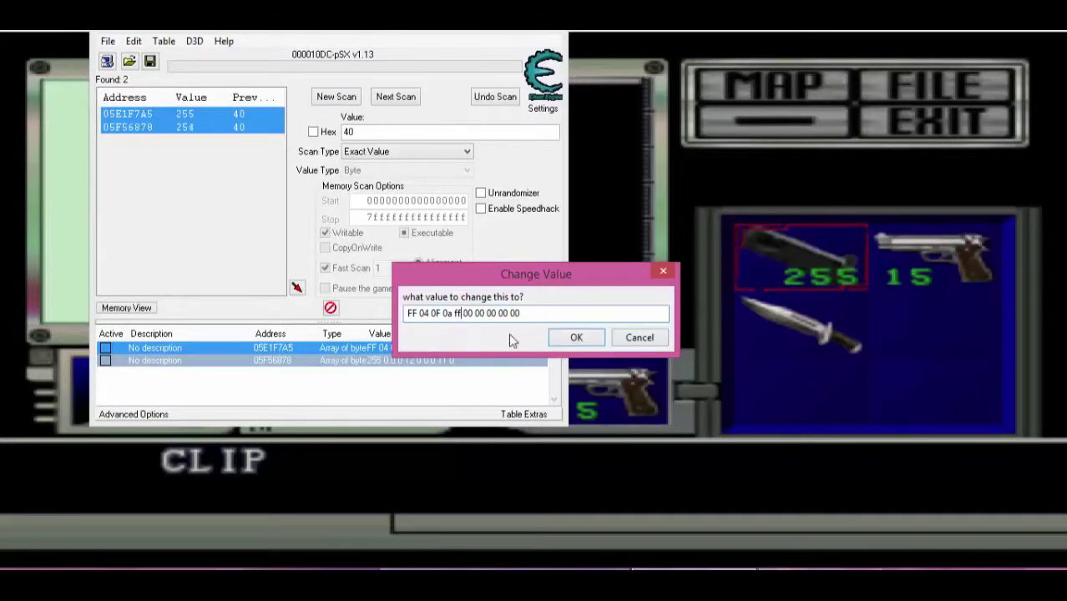
{"action": "left_click", "coordinate": [576, 337]}
Step: Switch to the game and equip the R. Launcher from the third inventory slot
{"action": "left_click", "coordinate": [823, 381]}
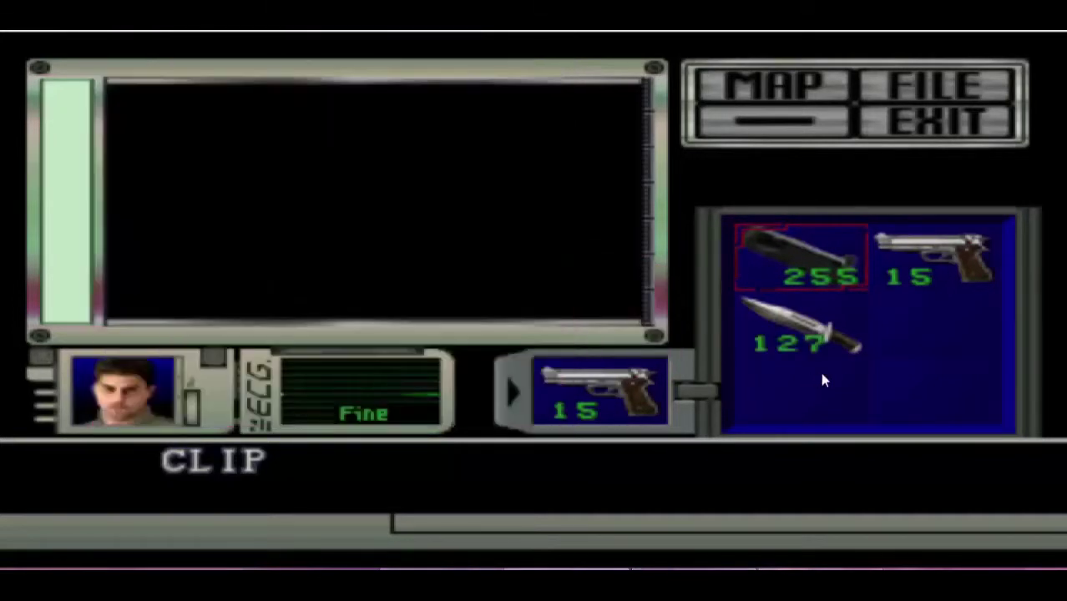
{"action": "key", "text": "Down"}
{"action": "key", "text": "x"}
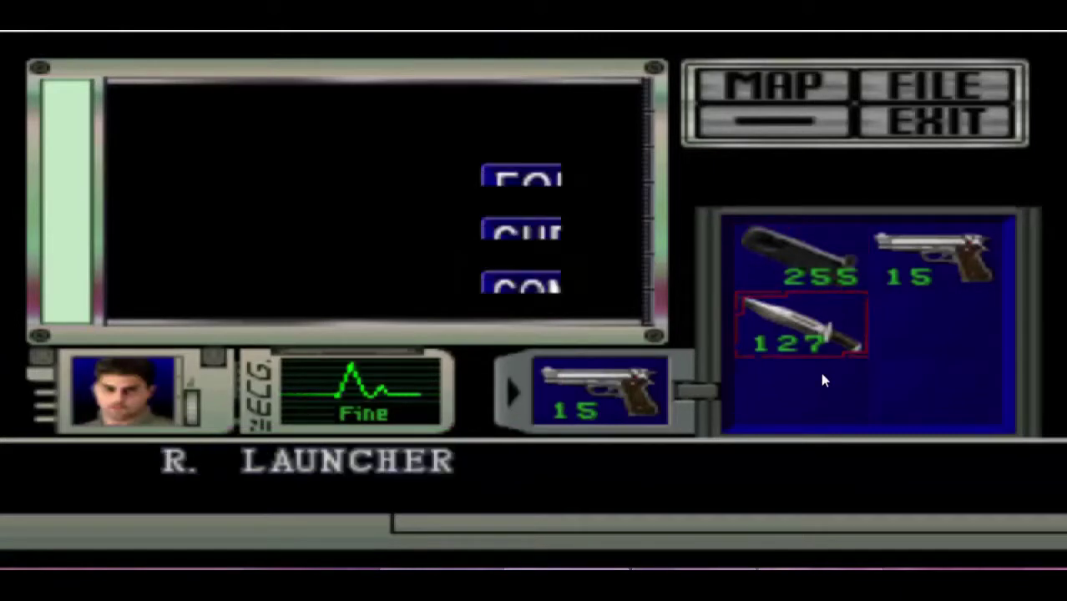
{"action": "key", "text": "x"}
{"action": "key", "text": "z"}
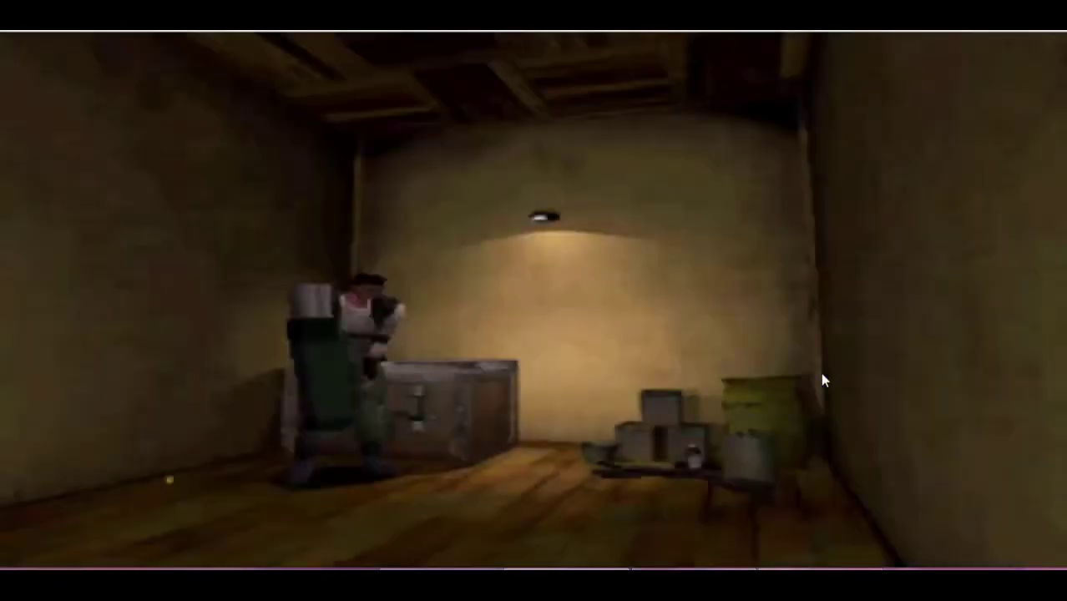
Step: Fire the rocket launcher three times and reopen the inventory to check its ammo
{"action": "key", "text": "r"}
{"action": "key", "text": "x"}
{"action": "key", "text": "x"}
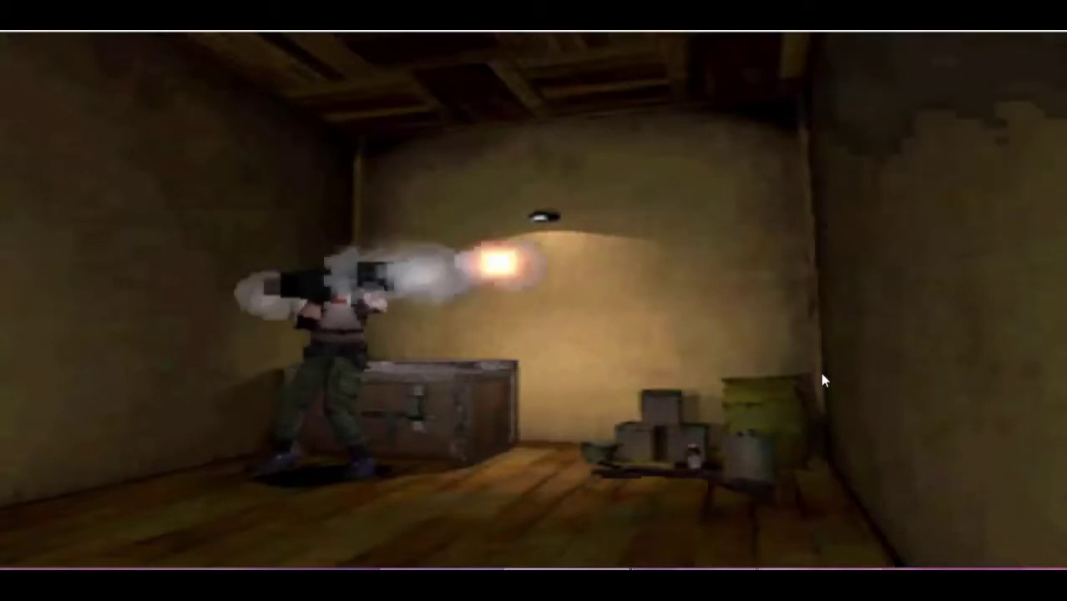
{"action": "key", "text": "x"}
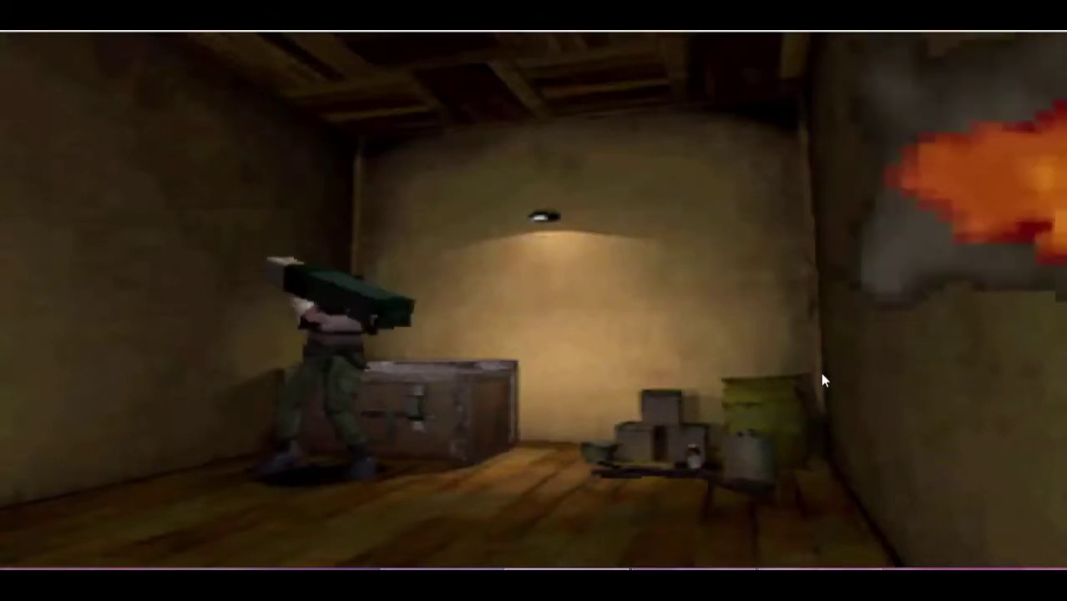
{"action": "key", "text": "Tab"}
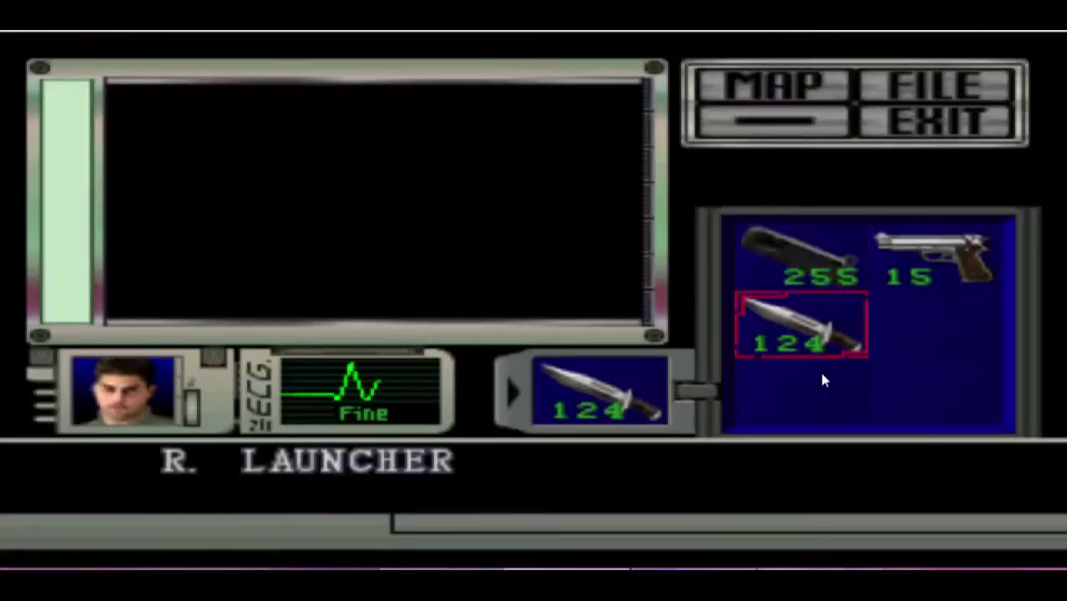
Step: Switch to Cheat Engine and set the fifth byte of the 05E1F7A5 array to FF
{"action": "key", "text": "alt+Tab"}
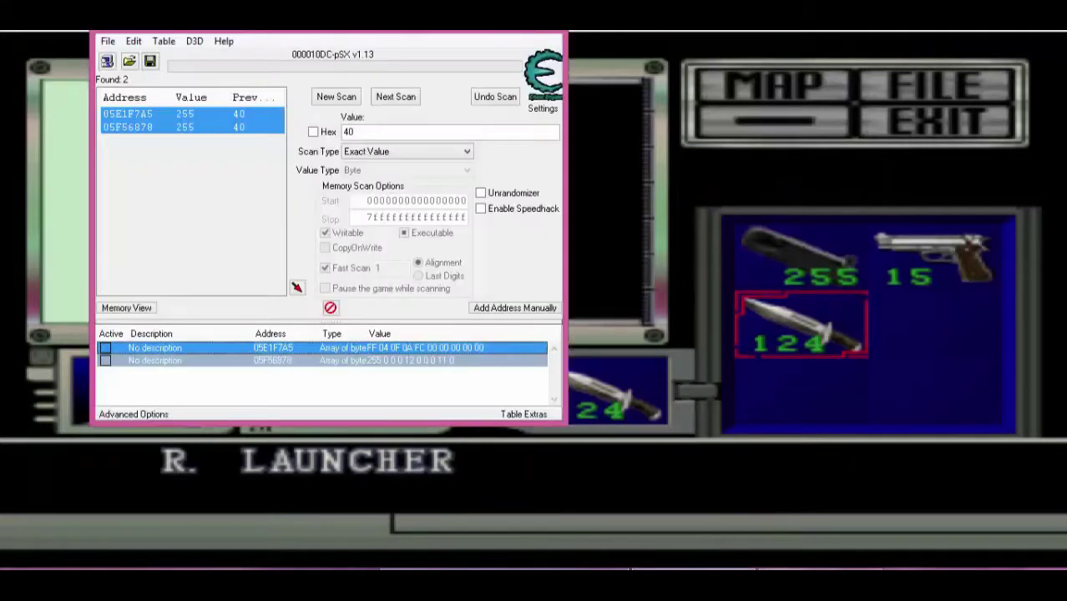
{"action": "double_click", "coordinate": [419, 346]}
{"action": "left_click", "coordinate": [468, 314]}
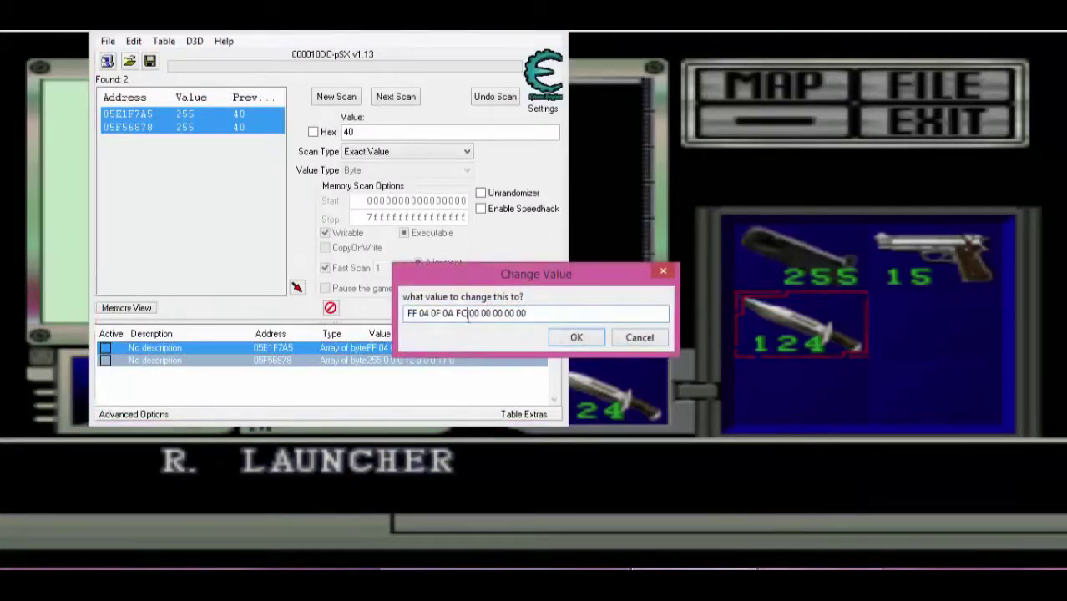
{"action": "key", "text": "BackSpace"}
{"action": "type", "text": "F"}
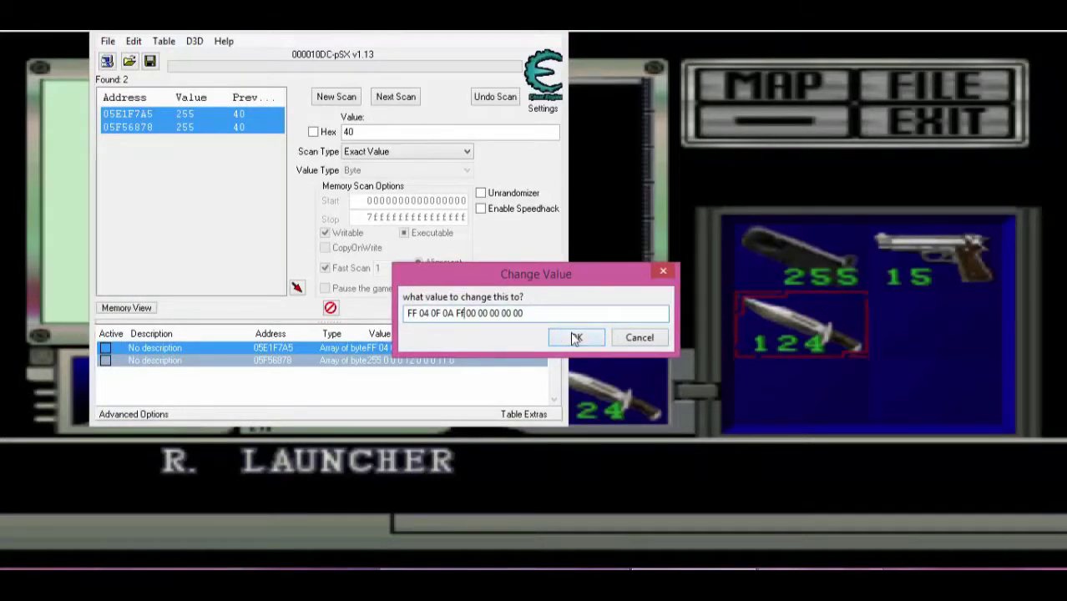
{"action": "left_click", "coordinate": [576, 337]}
Step: Return to the game, leave the inventory and open the item box
{"action": "left_click", "coordinate": [803, 373]}
{"action": "key", "text": "x"}
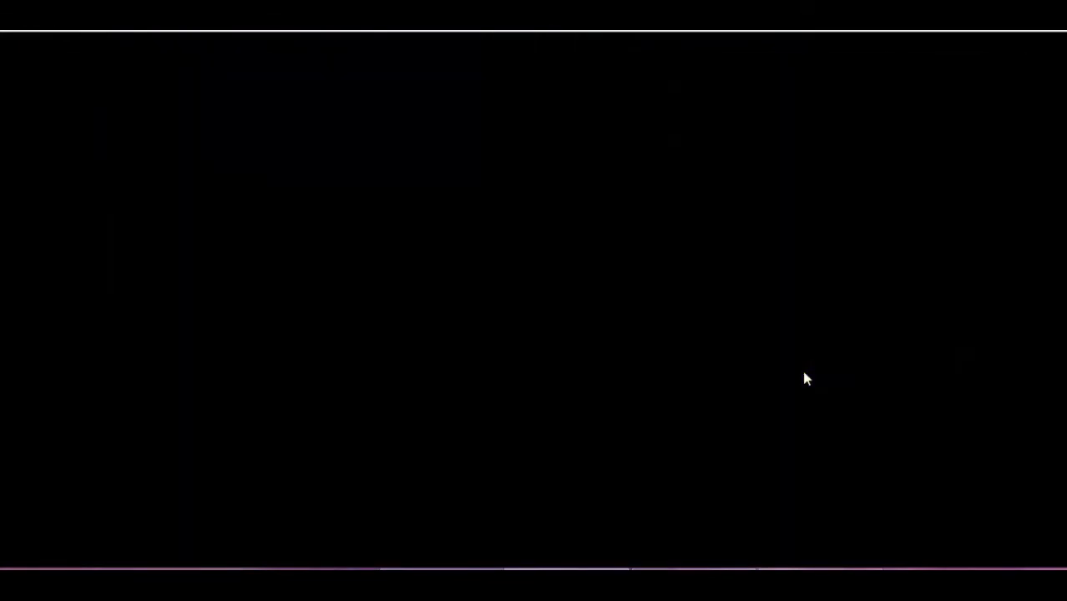
{"action": "key", "text": "Left"}
{"action": "key", "text": "z"}
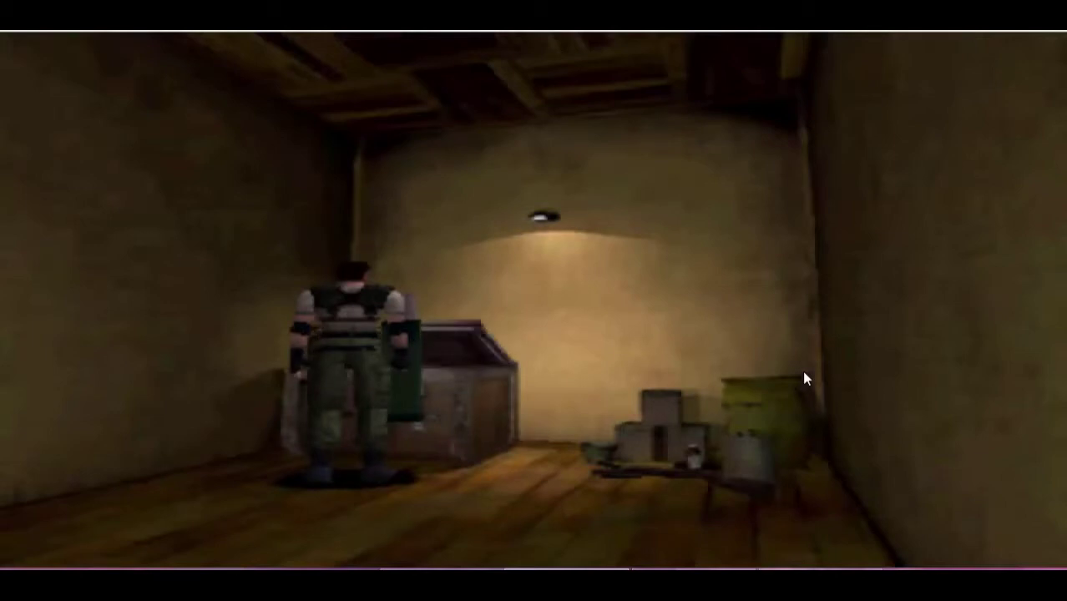
Step: Swap the R. Launcher in the third inventory slot for a clip from the item box
{"action": "key", "text": "Down"}
{"action": "key", "text": "Right"}
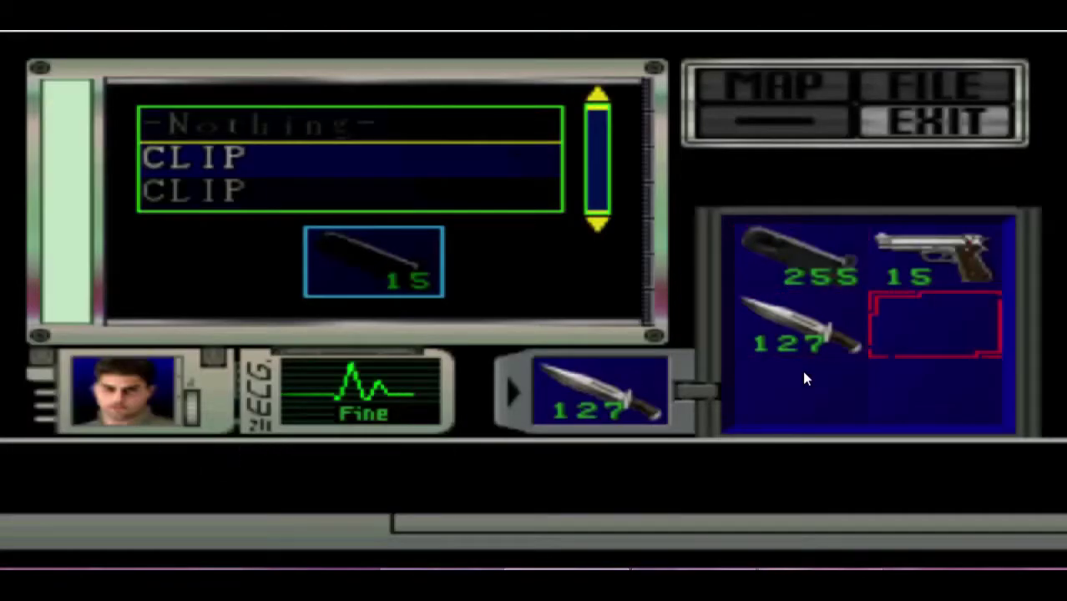
{"action": "key", "text": "Left"}
{"action": "key", "text": "z"}
{"action": "key", "text": "z"}
Step: Leave the item box and select the clip in the third slot of the inventory
{"action": "key", "text": "x"}
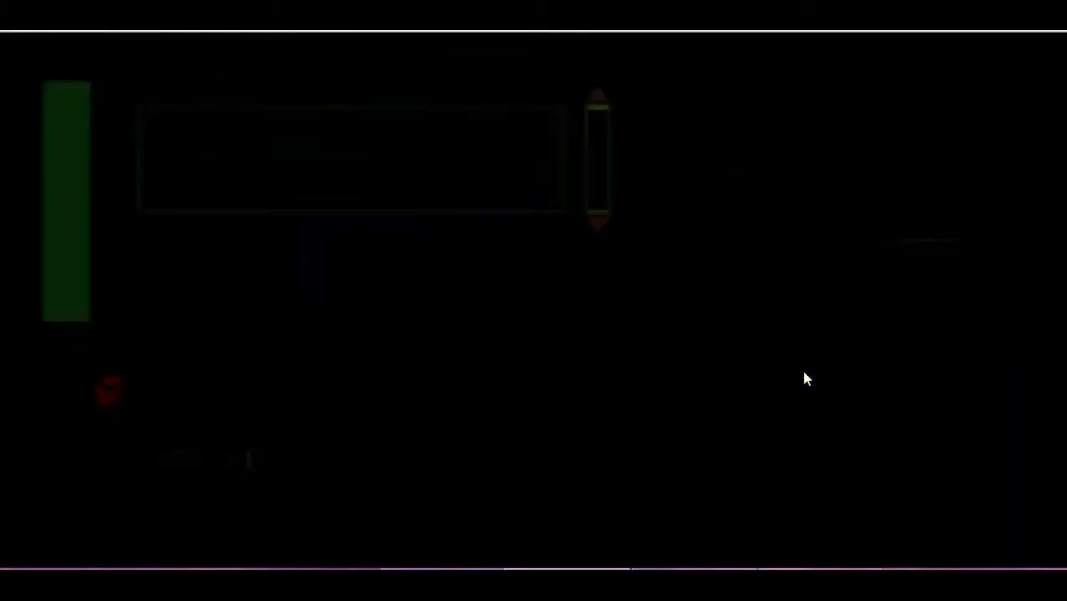
{"action": "key", "text": "Right"}
{"action": "key", "text": "Right"}
{"action": "key", "text": "Return"}
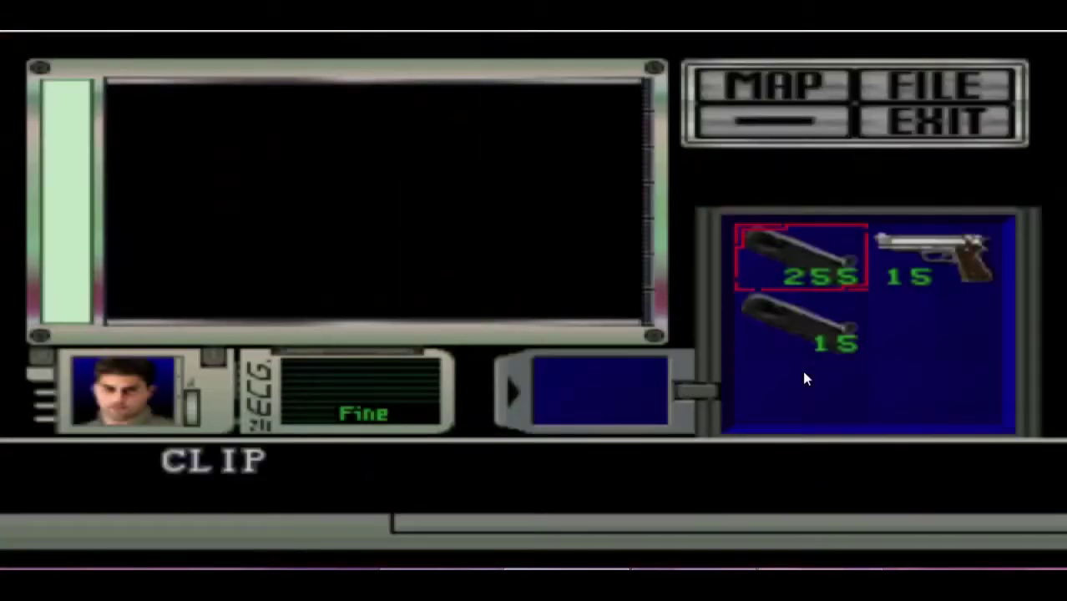
{"action": "key", "text": "Down"}
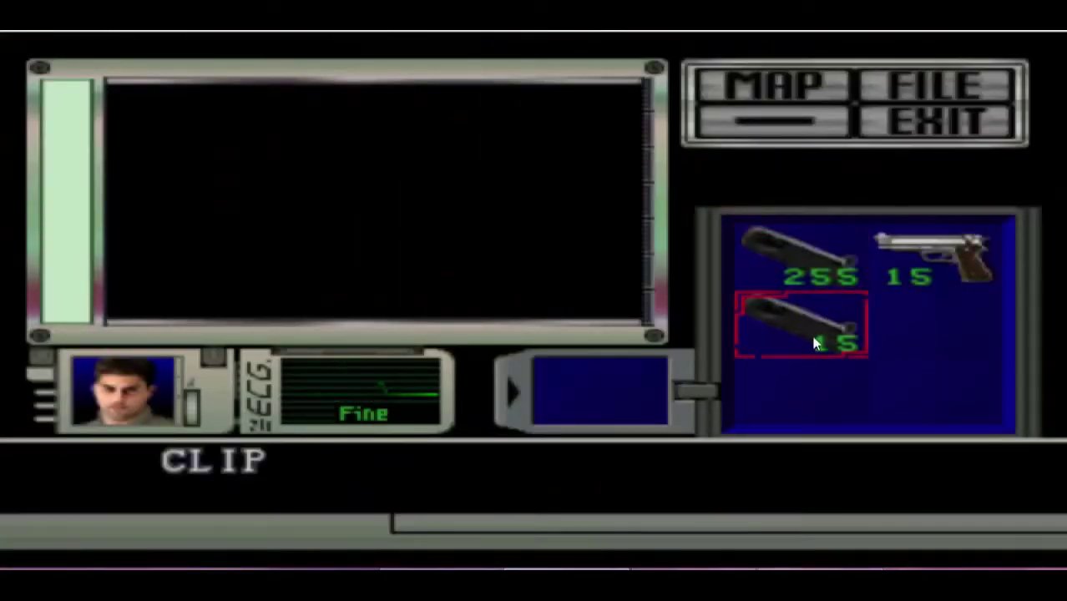
{"action": "key", "text": "alt+Tab"}
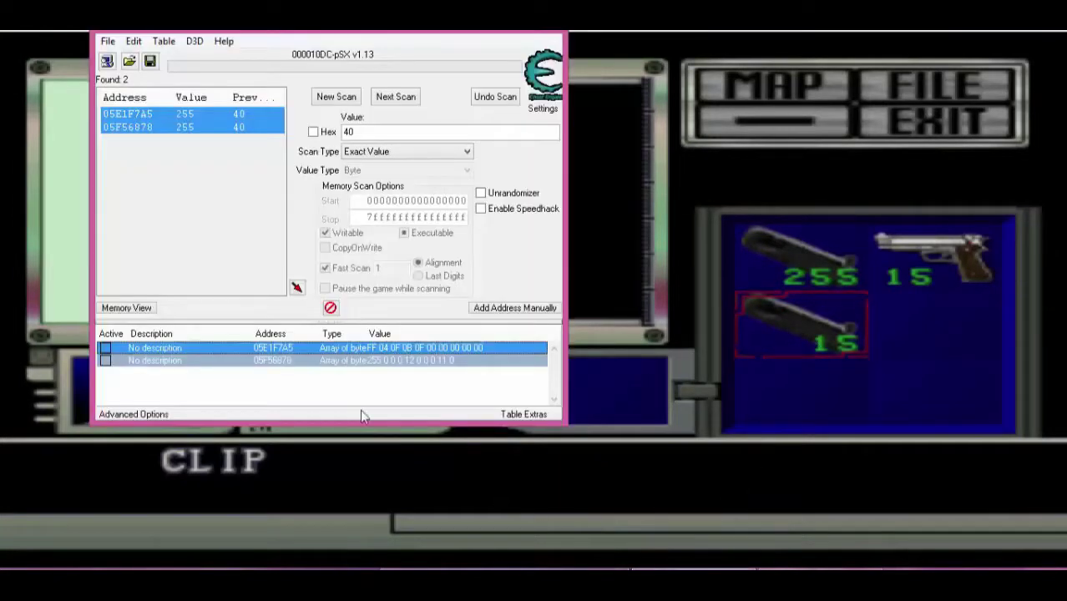
{"action": "double_click", "coordinate": [409, 349]}
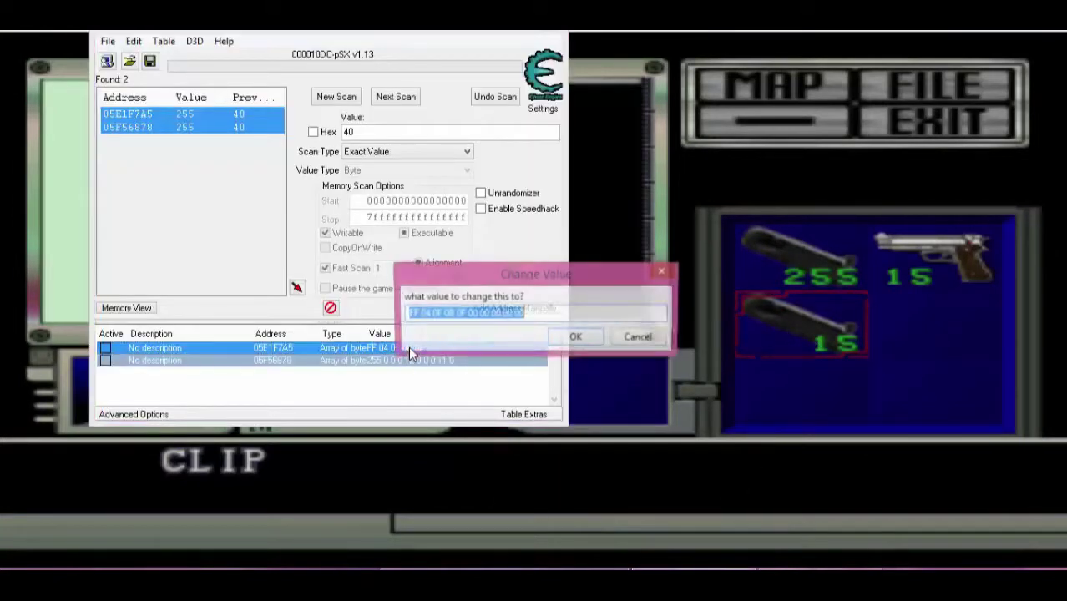
{"action": "left_click", "coordinate": [454, 314]}
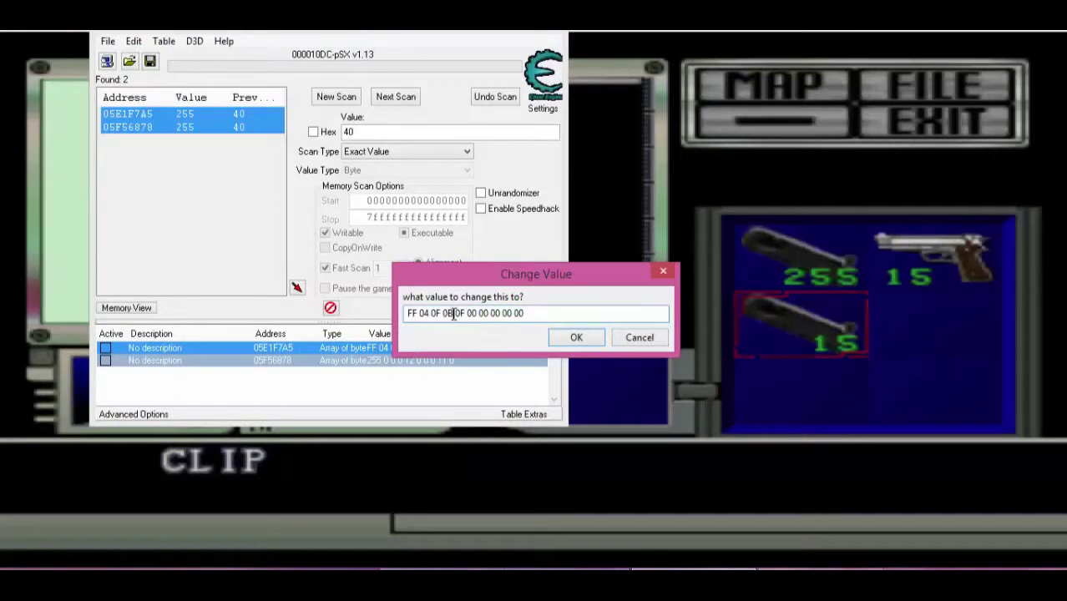
{"action": "key", "text": "BackSpace"}
{"action": "type", "text": "3"}
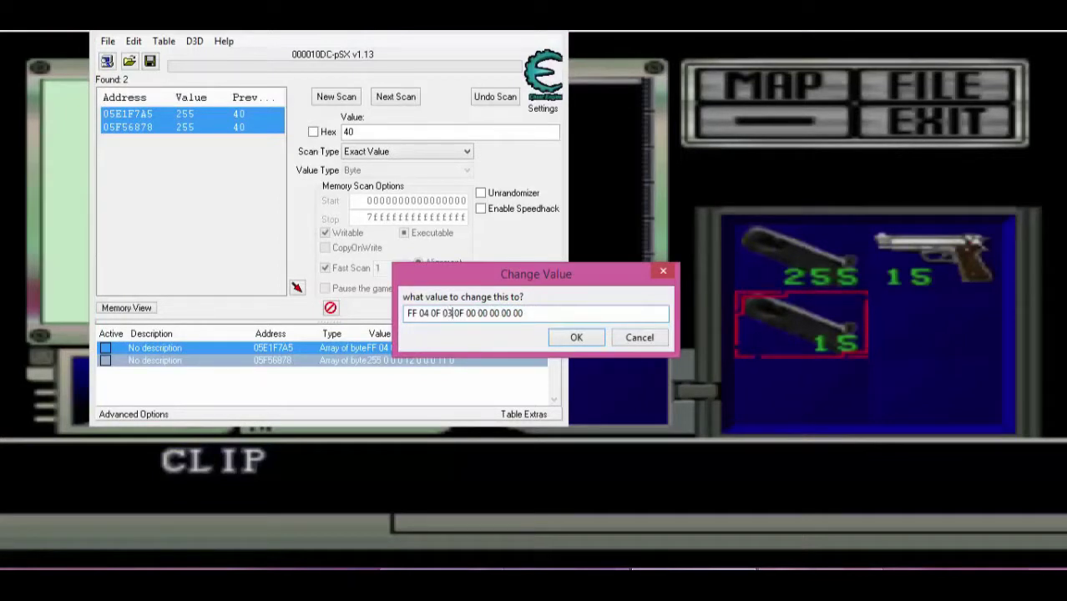
{"action": "left_click_drag", "start_coordinate": [466, 313], "coordinate": [456, 313]}
{"action": "type", "text": "ff"}
{"action": "left_click", "coordinate": [568, 340]}
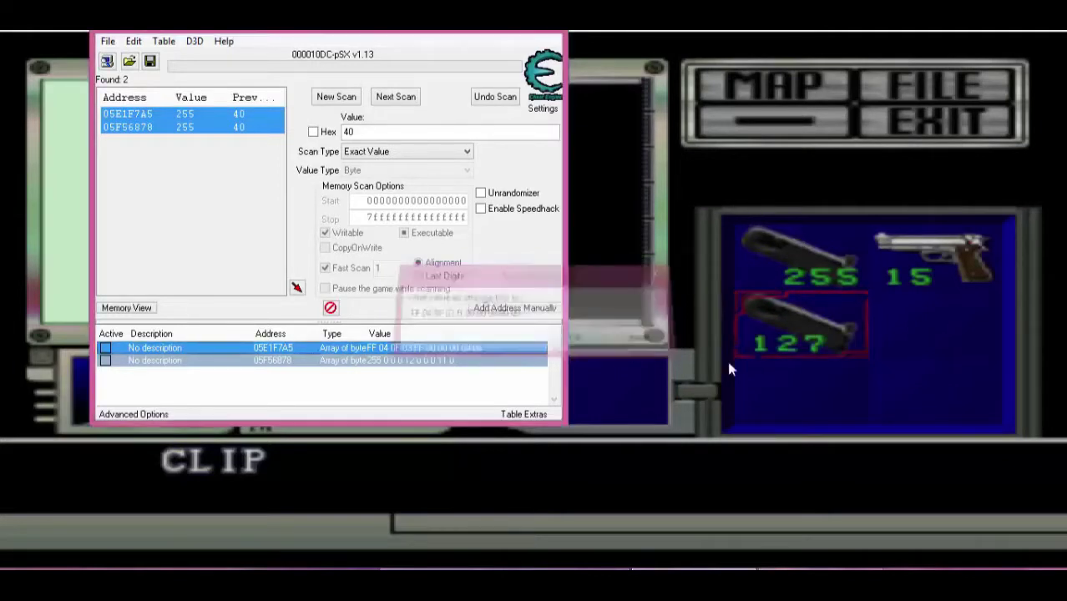
Step: Return to the game and equip the modified third inventory item as the shotgun
{"action": "left_click", "coordinate": [830, 380]}
{"action": "key", "text": "z"}
{"action": "key", "text": "x"}
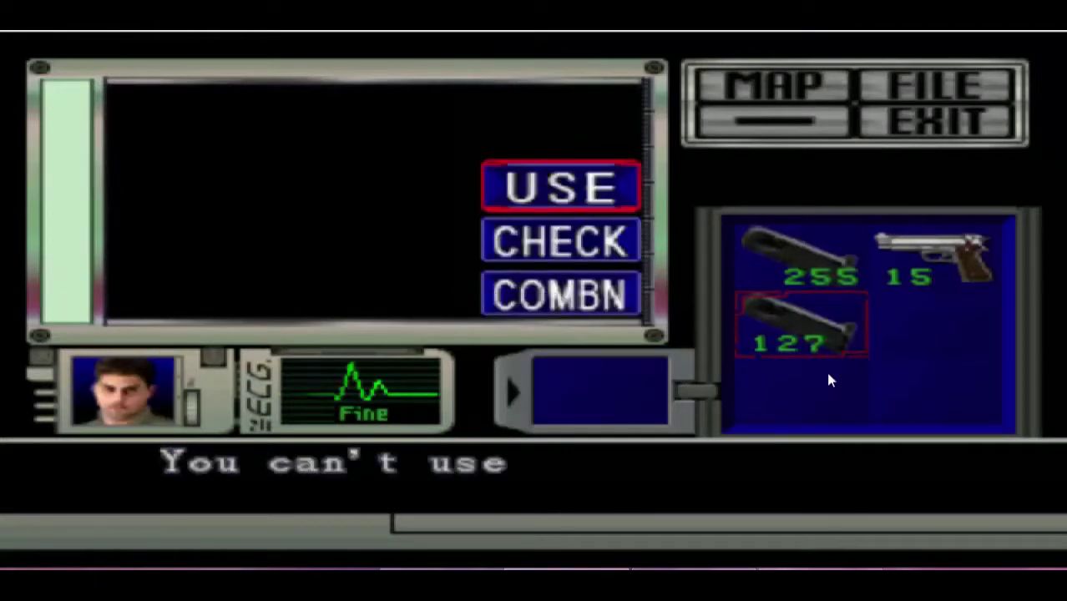
{"action": "key", "text": "x"}
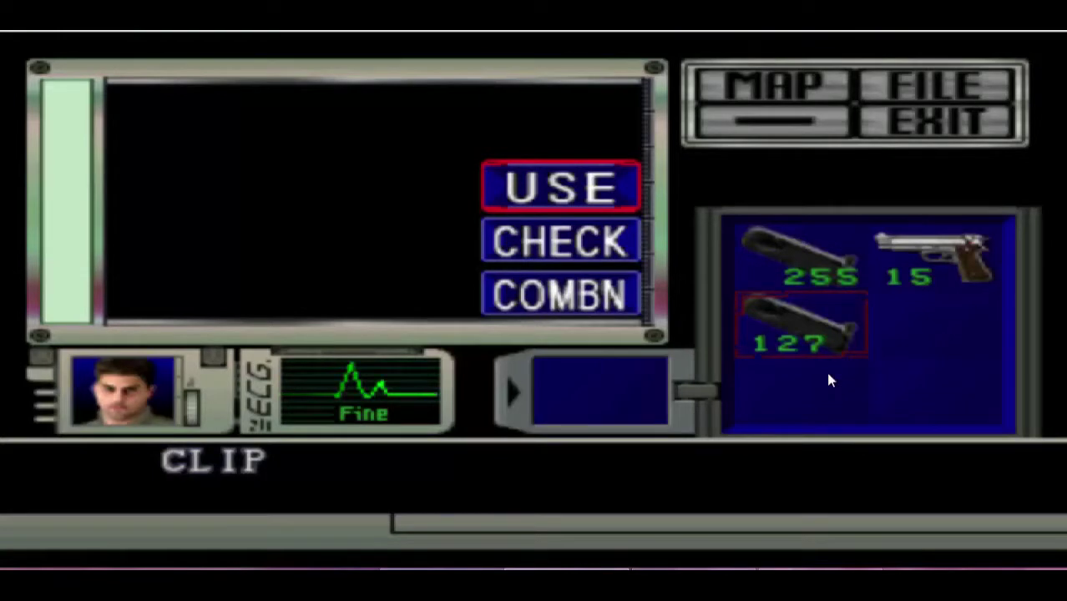
{"action": "key", "text": "z"}
{"action": "key", "text": "x"}
{"action": "key", "text": "x"}
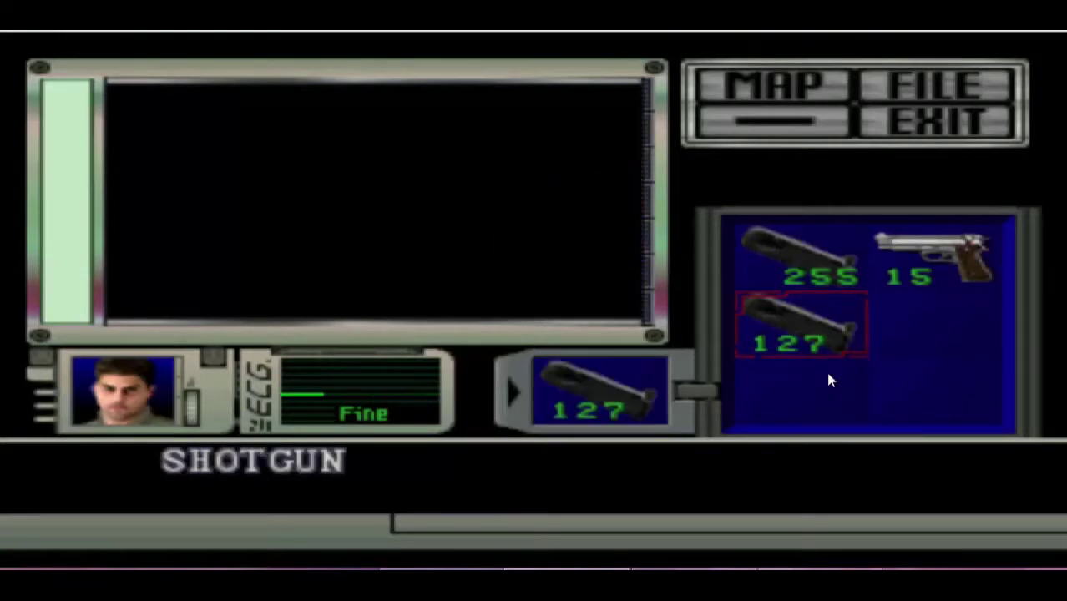
Step: Fire the shotgun twice and reopen the inventory to check its ammo
{"action": "key", "text": "z"}
{"action": "key", "text": "x"}
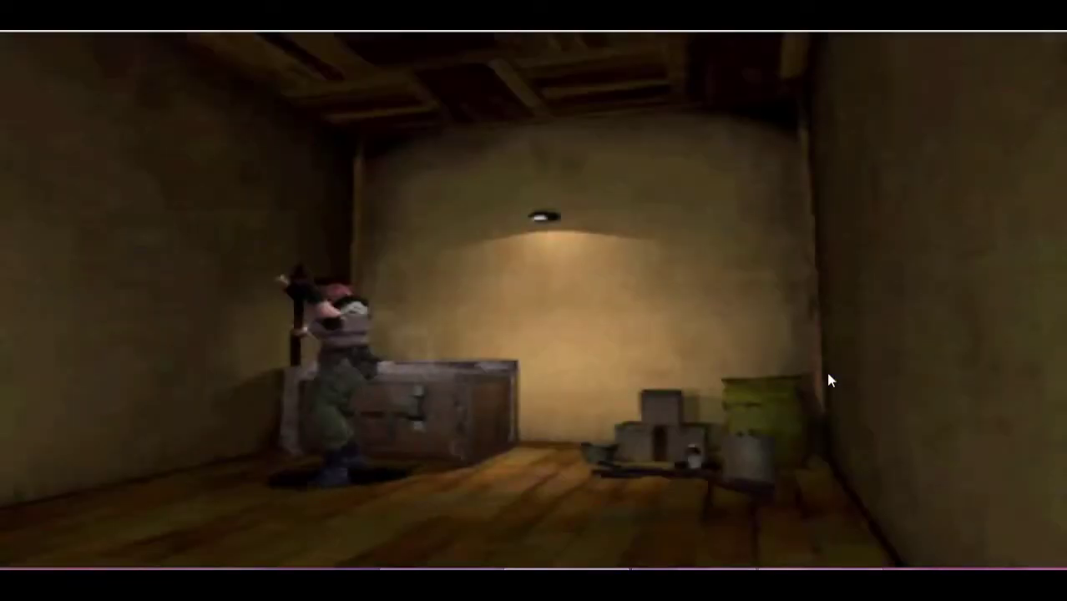
{"action": "key", "text": "x"}
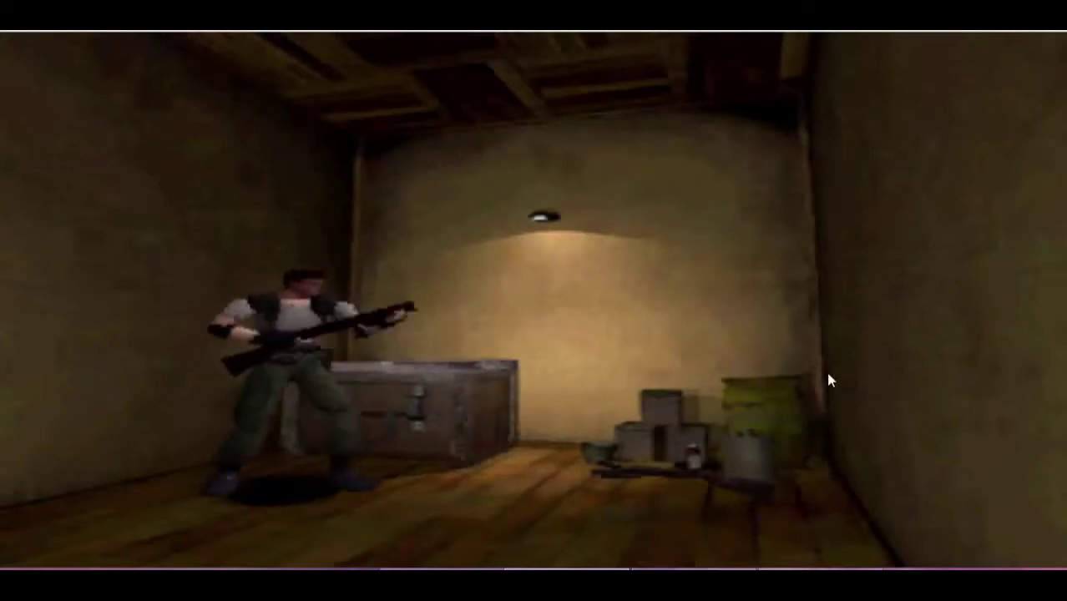
{"action": "key", "text": "Return"}
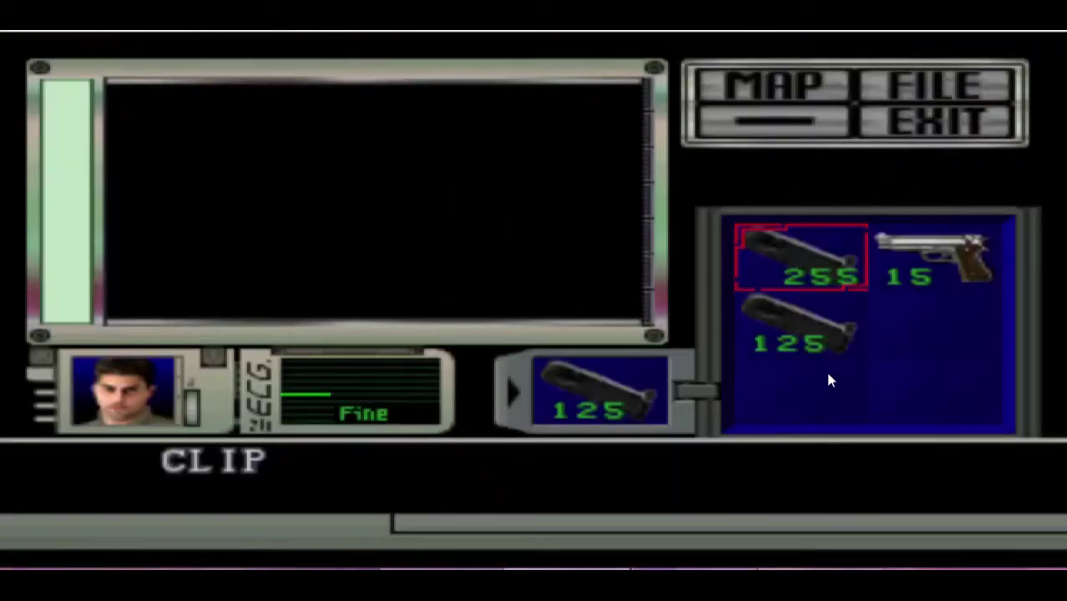
Step: Close and reopen the game's inventory and check the shotgun in the third slot
{"action": "key", "text": "Down"}
{"action": "key", "text": "v"}
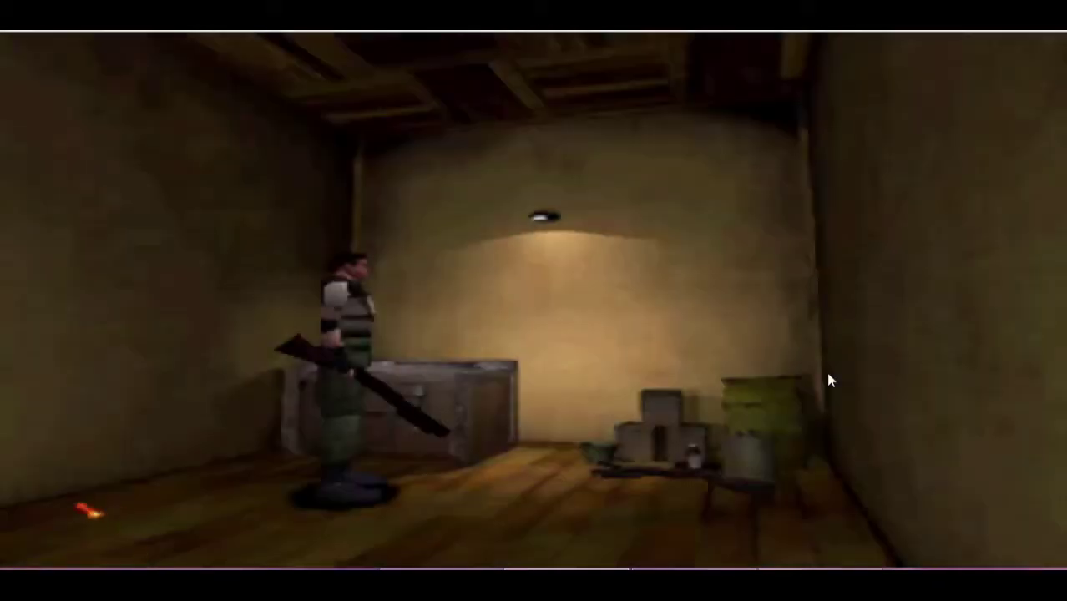
{"action": "key", "text": "v"}
{"action": "key", "text": "Down"}
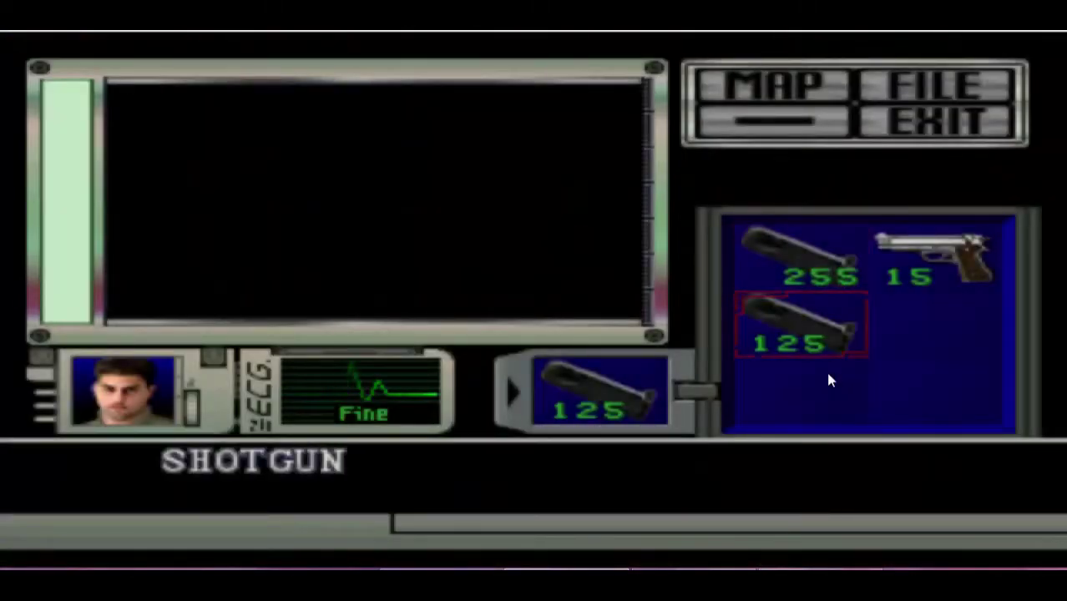
{"action": "left_click", "coordinate": [693, 583]}
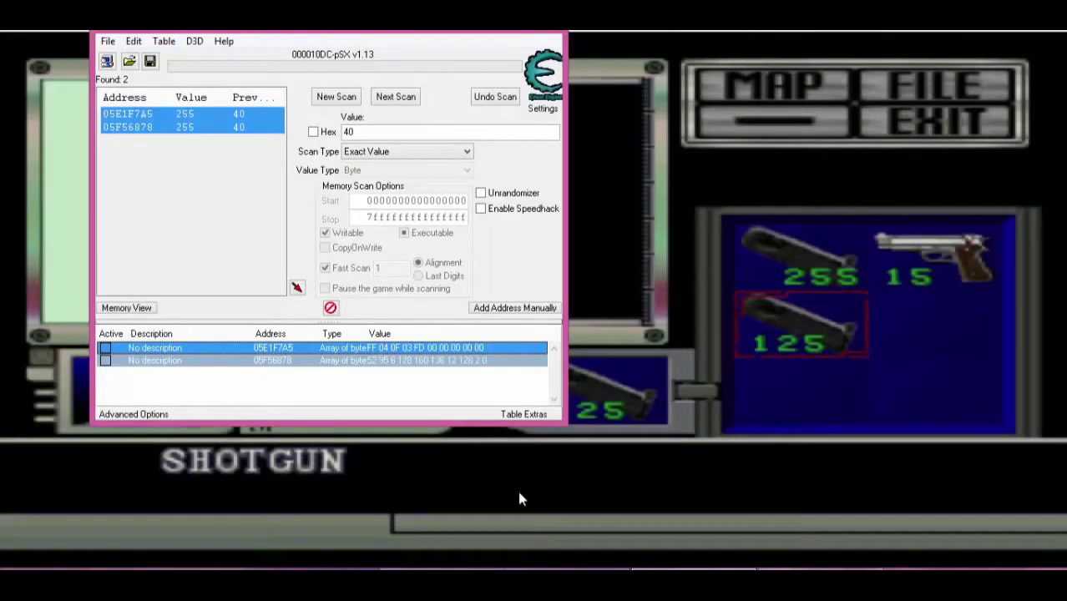
{"action": "double_click", "coordinate": [411, 354]}
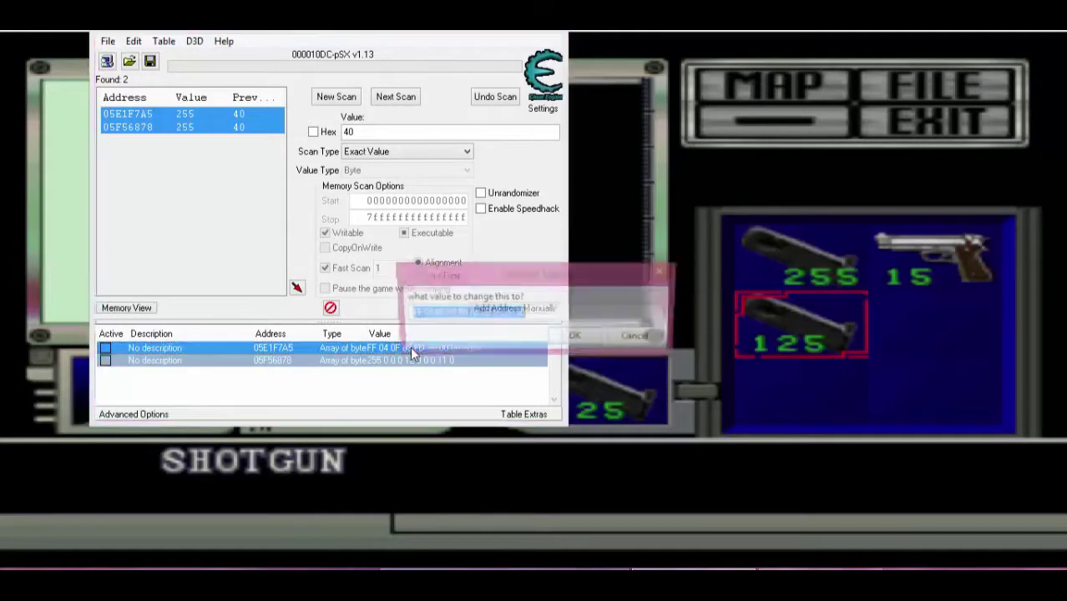
{"action": "left_click", "coordinate": [452, 316]}
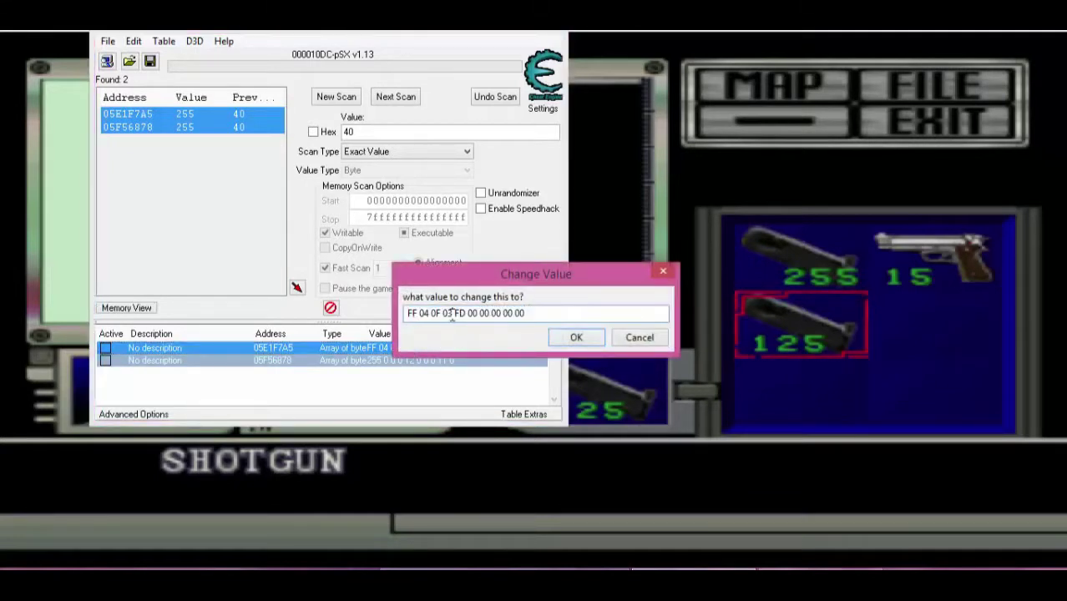
{"action": "key", "text": "BackSpace"}
{"action": "key", "text": "BackSpace"}
{"action": "key", "text": "BackSpace"}
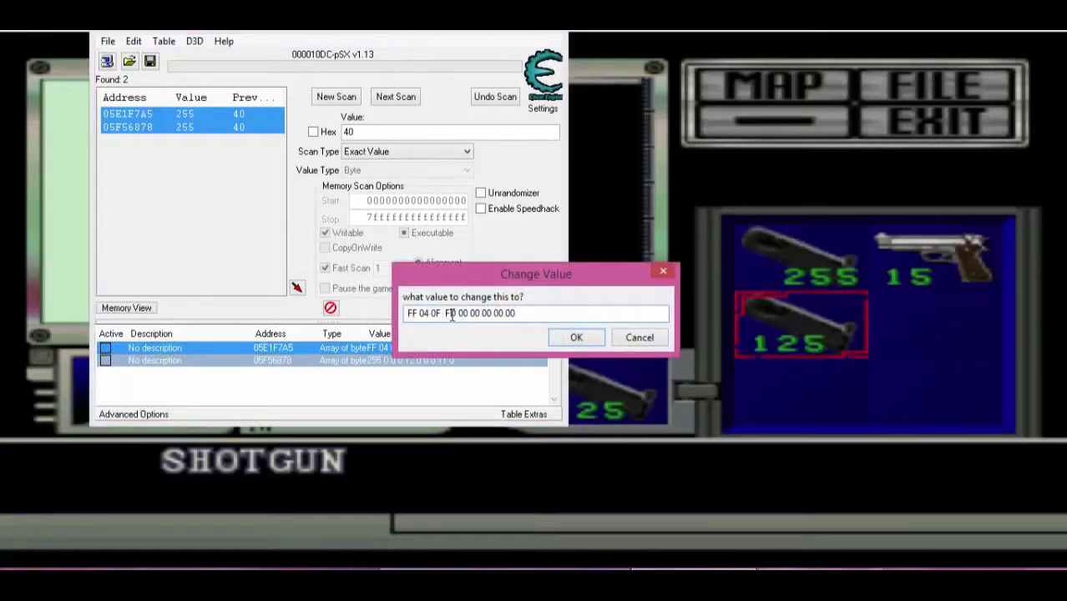
{"action": "type", "text": "41"}
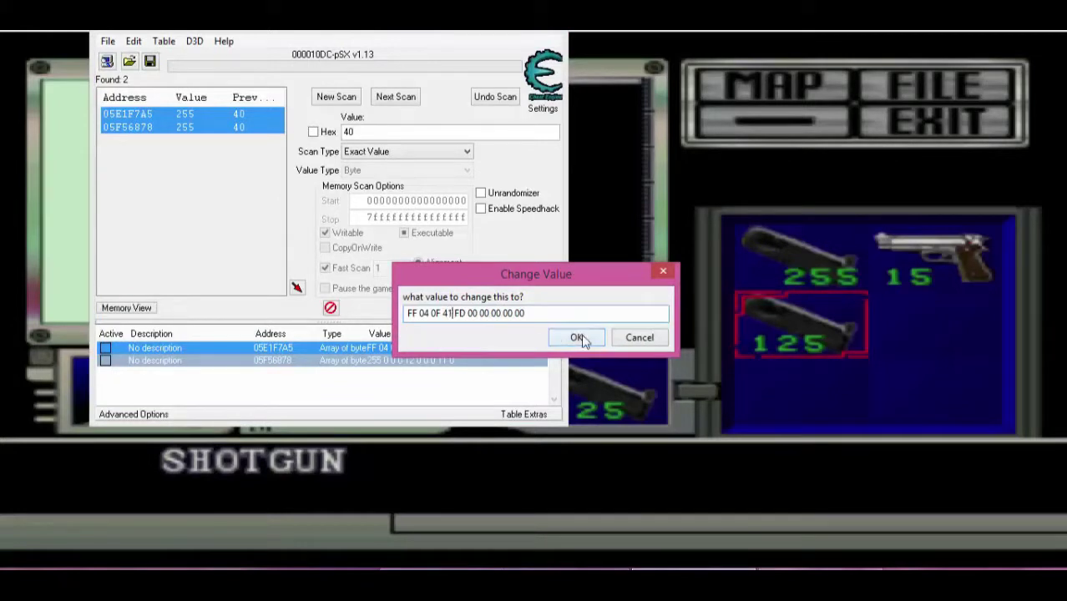
{"action": "left_click", "coordinate": [578, 337]}
Step: Return to the game, try to use the modified third item as first-aid spray, and leave the inventory
{"action": "key", "text": "Right"}
{"action": "key", "text": "Left"}
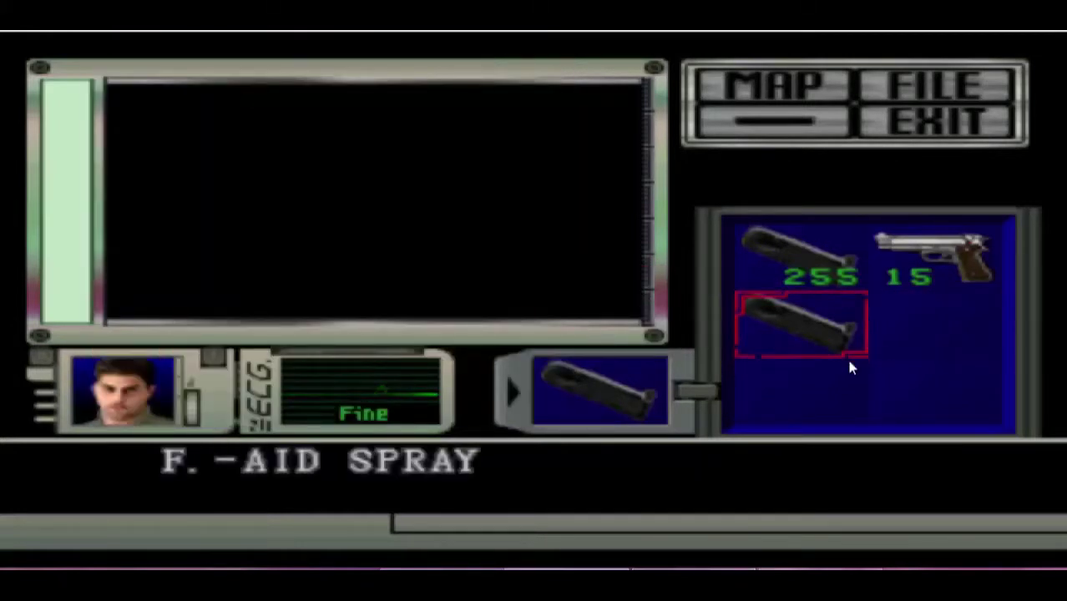
{"action": "key", "text": "Return"}
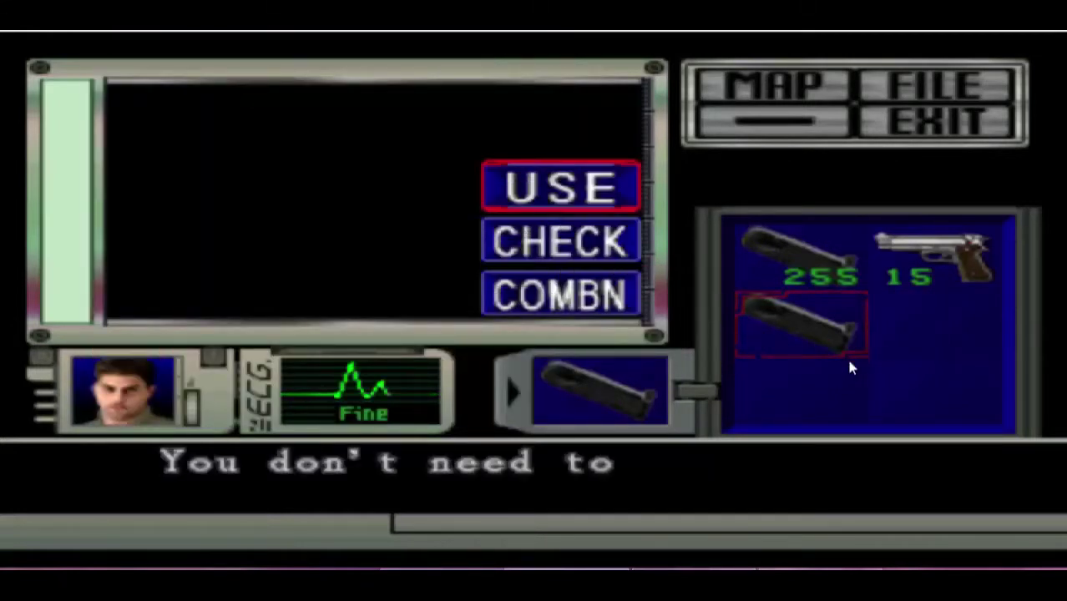
{"action": "key", "text": "Return"}
{"action": "key", "text": "Escape"}
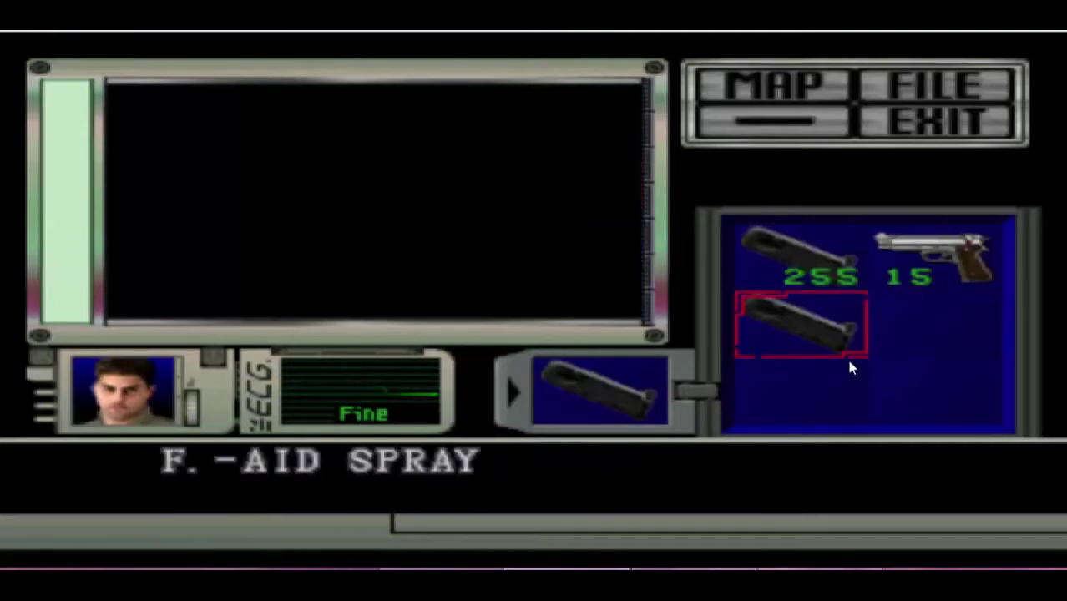
{"action": "key", "text": "Escape"}
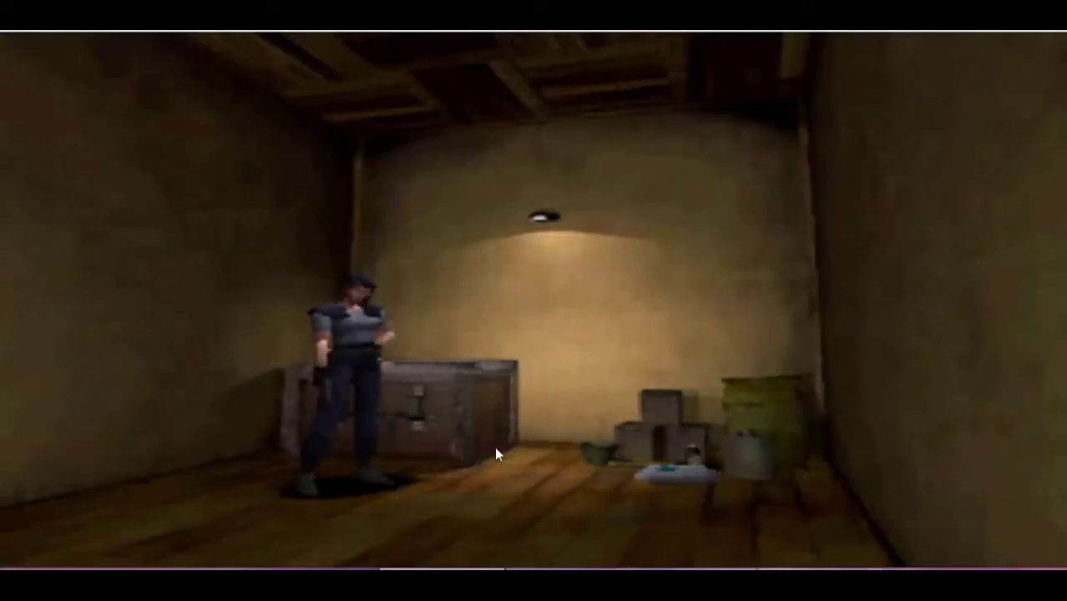
Step: Walk to the item box, take the 12-round clip into the fourth inventory slot, and leave the box
{"action": "key", "text": "Right"}
{"action": "key", "text": "Up"}
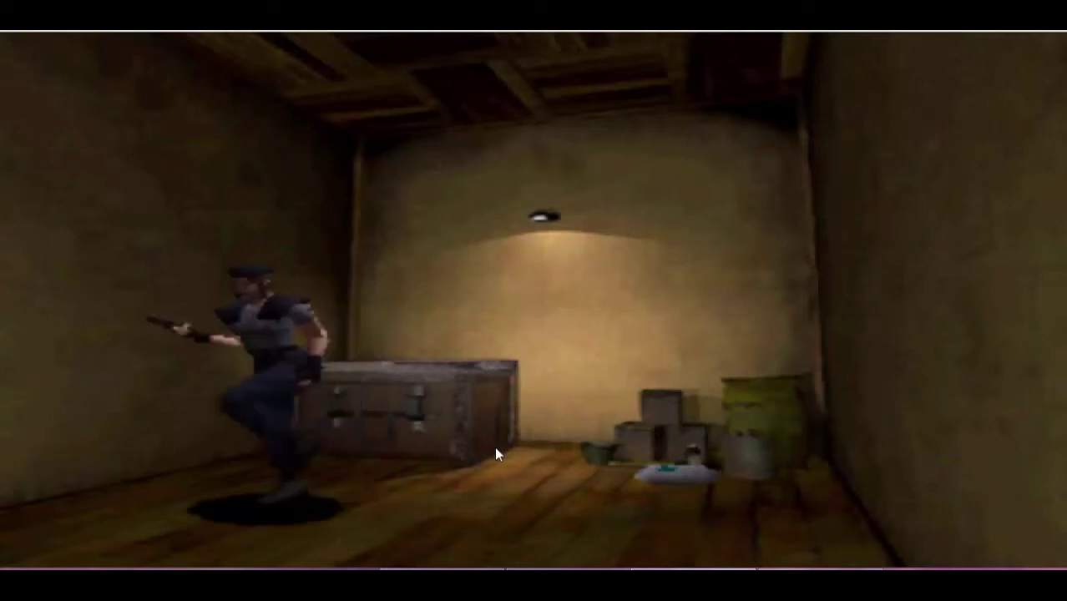
{"action": "key", "text": "Left"}
{"action": "key", "text": "Up"}
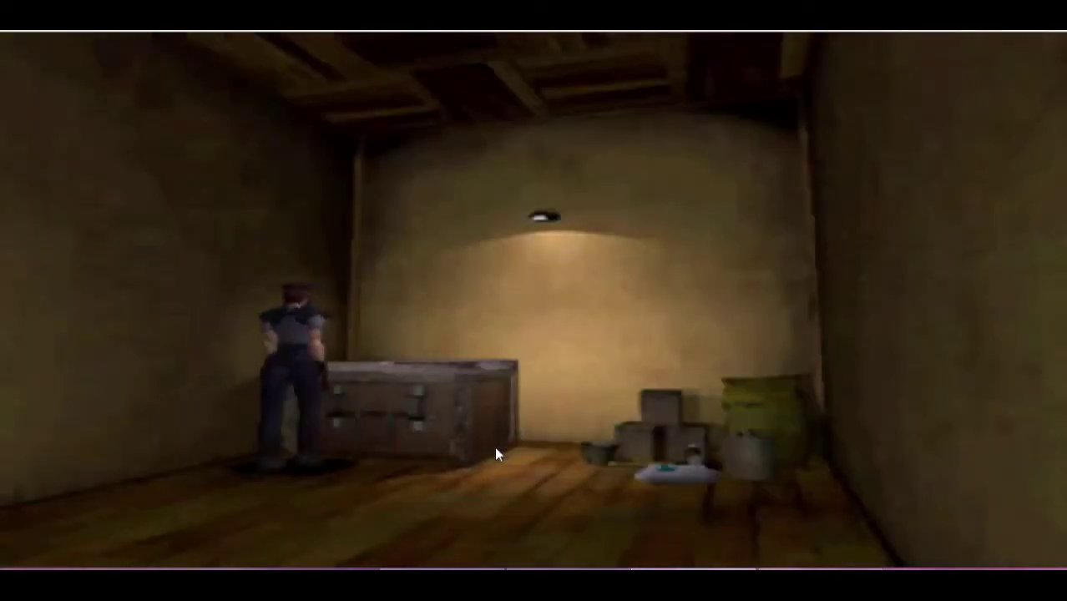
{"action": "key", "text": "Right"}
{"action": "key", "text": "Return"}
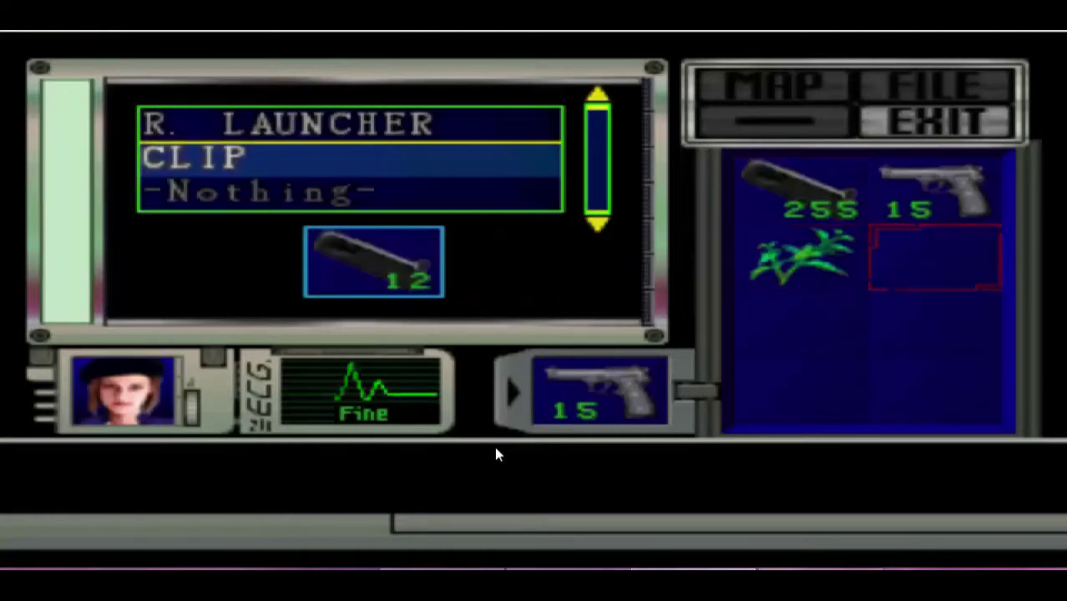
{"action": "key", "text": "Return"}
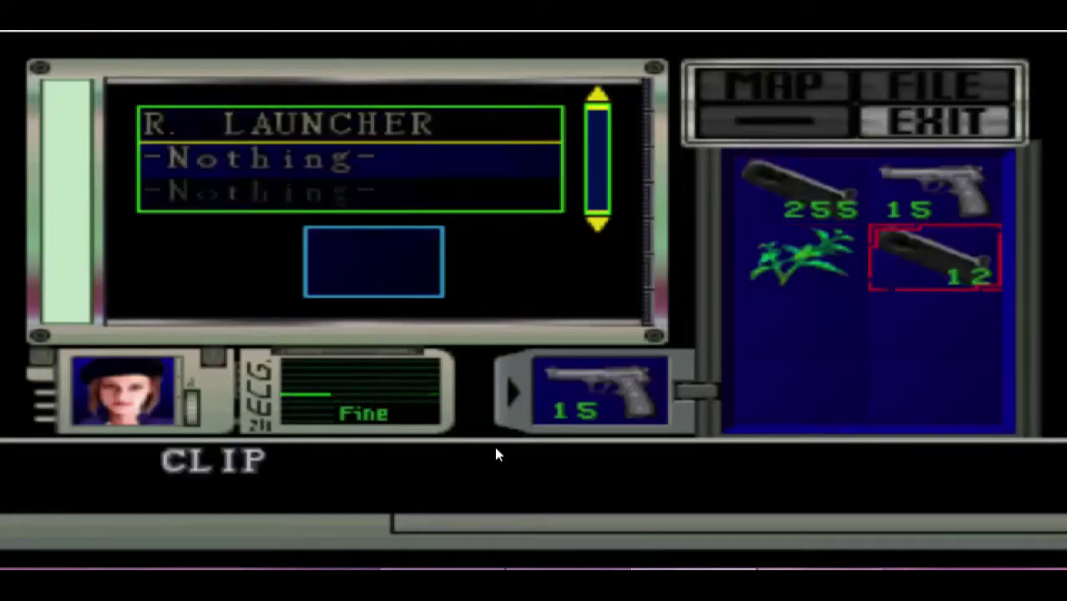
{"action": "key", "text": "Down"}
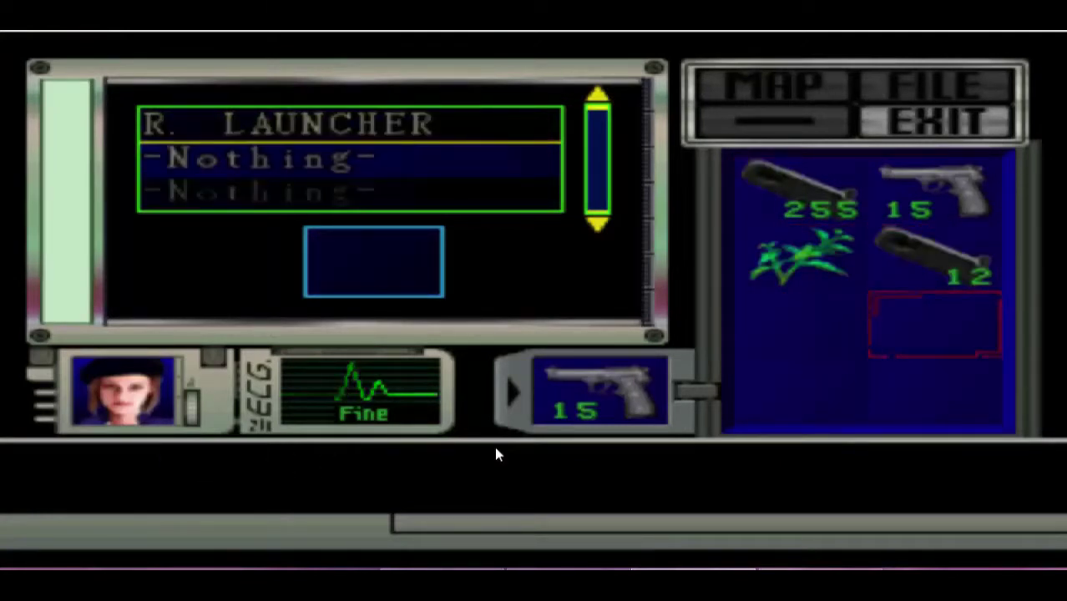
{"action": "key", "text": "Left"}
{"action": "key", "text": "Escape"}
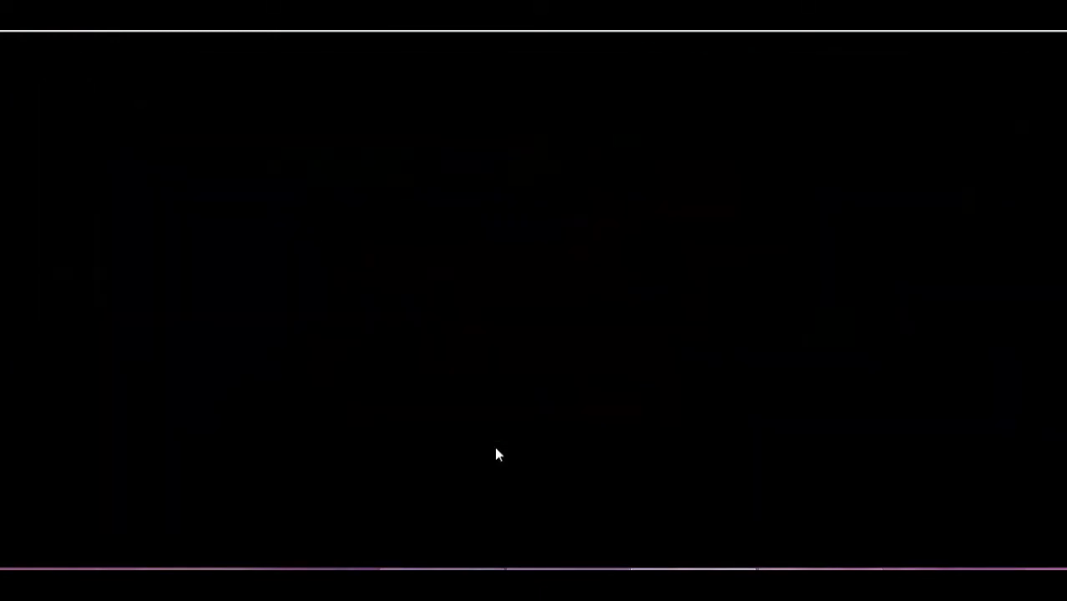
Step: Open the inventory and, in Cheat Engine's 05DAC7A5 byte array, set the herb's item byte to 49 and the fourth slot's item byte to the bazooka
{"action": "key", "text": "Right"}
{"action": "key", "text": "Up"}
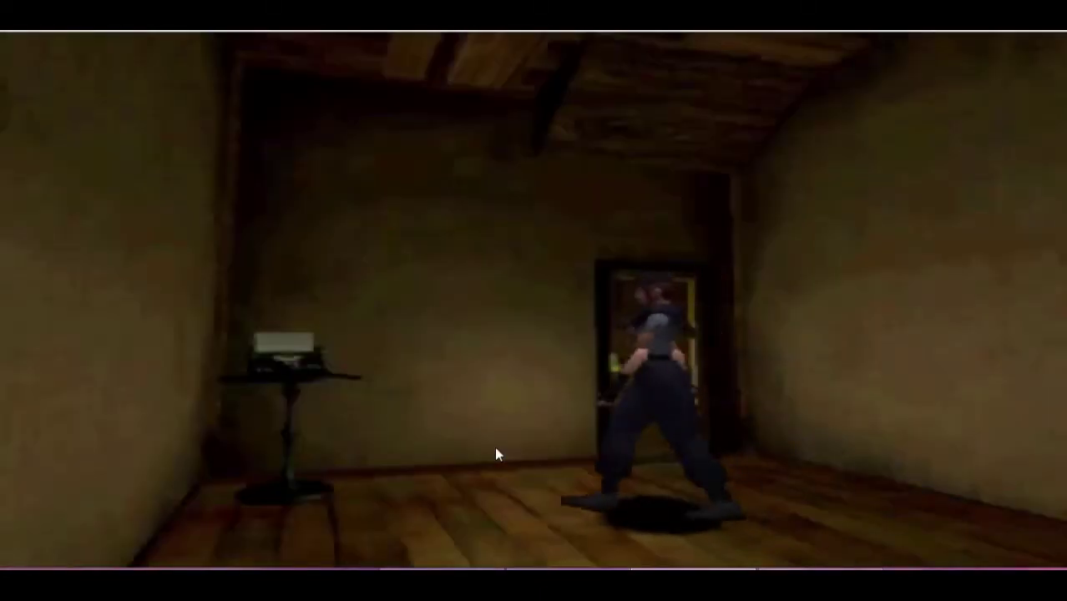
{"action": "key", "text": "Tab"}
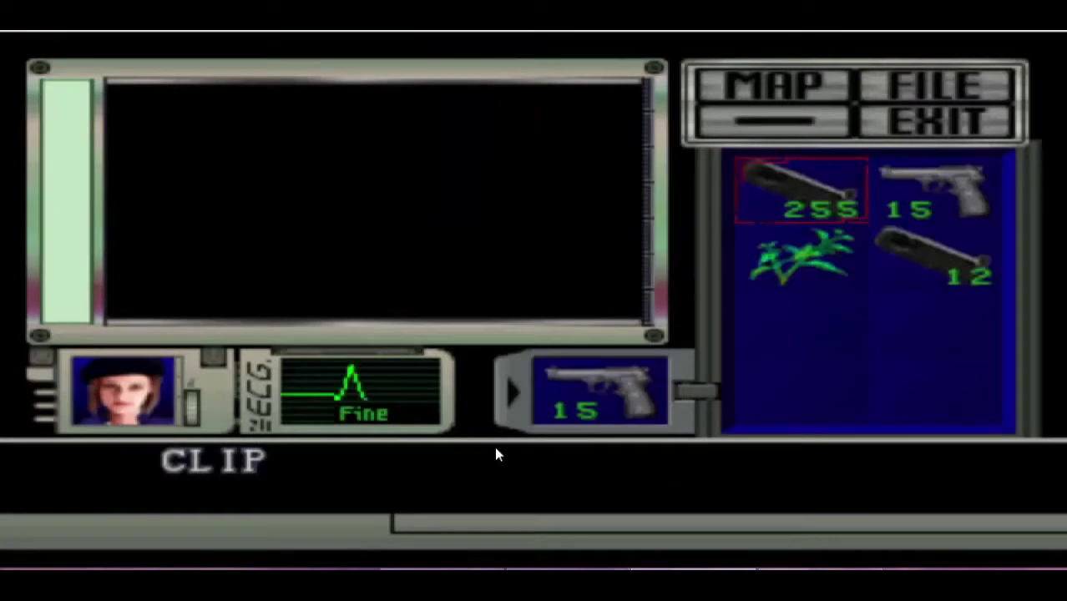
{"action": "key", "text": "alt+Tab"}
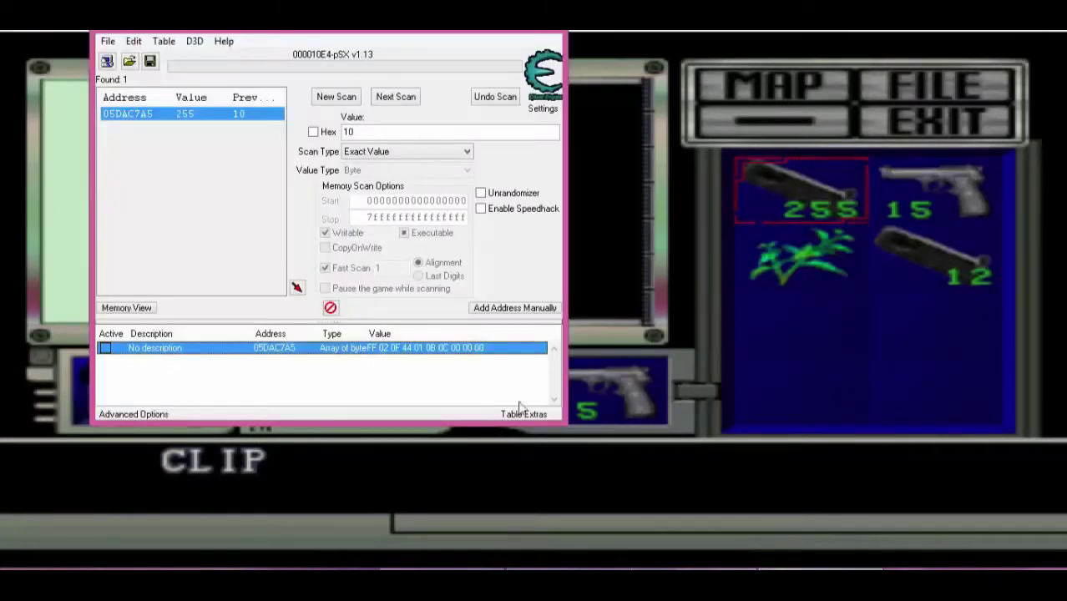
{"action": "double_click", "coordinate": [408, 349]}
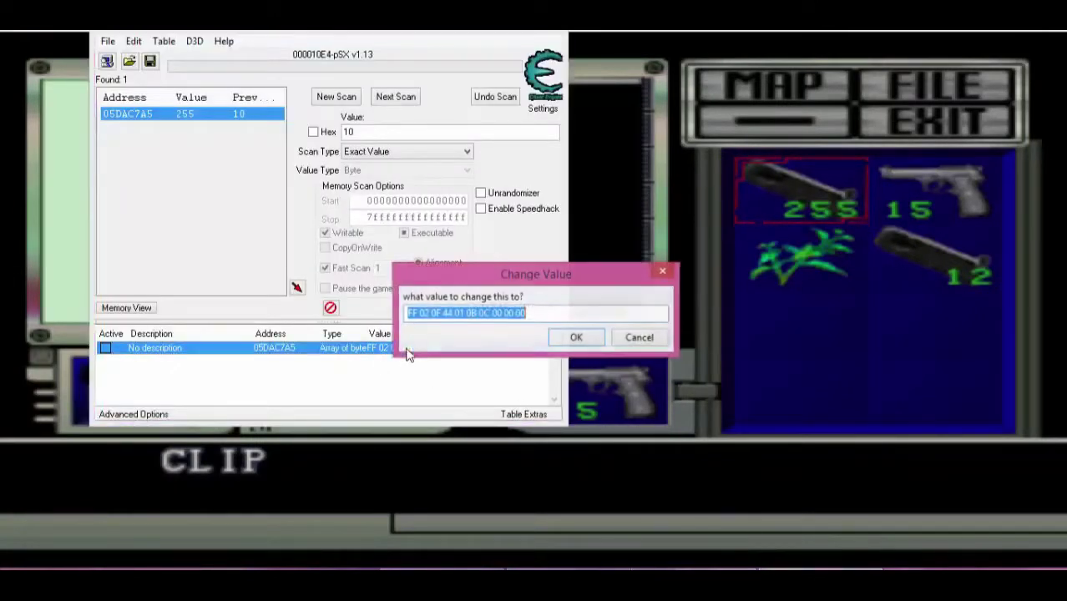
{"action": "left_click", "coordinate": [453, 314]}
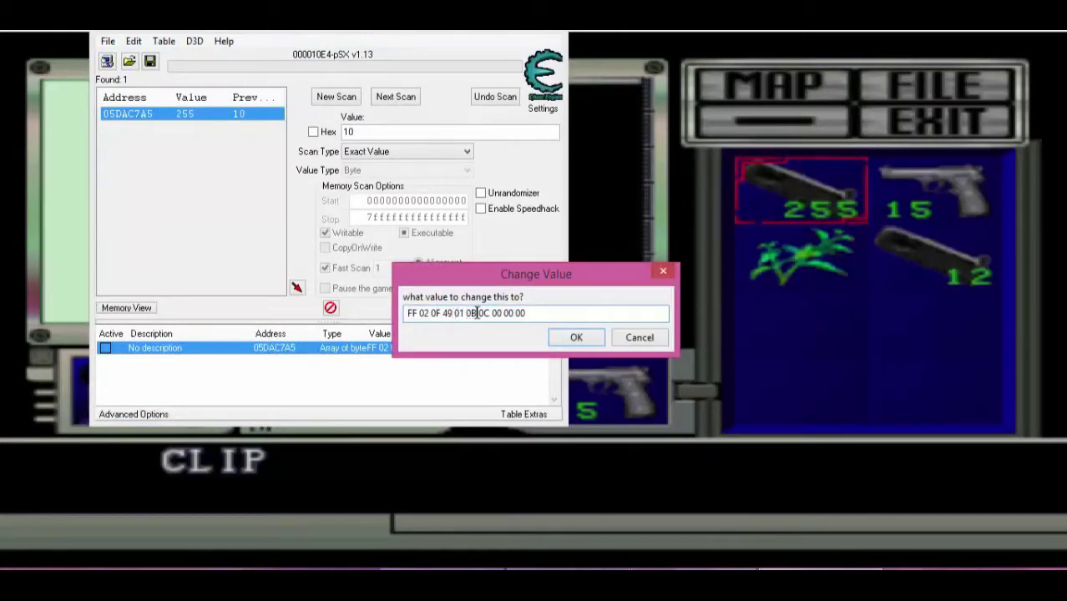
{"action": "left_click", "coordinate": [574, 337]}
Step: Return to the game and check the name of the modified item in the fourth inventory slot
{"action": "left_click", "coordinate": [834, 343]}
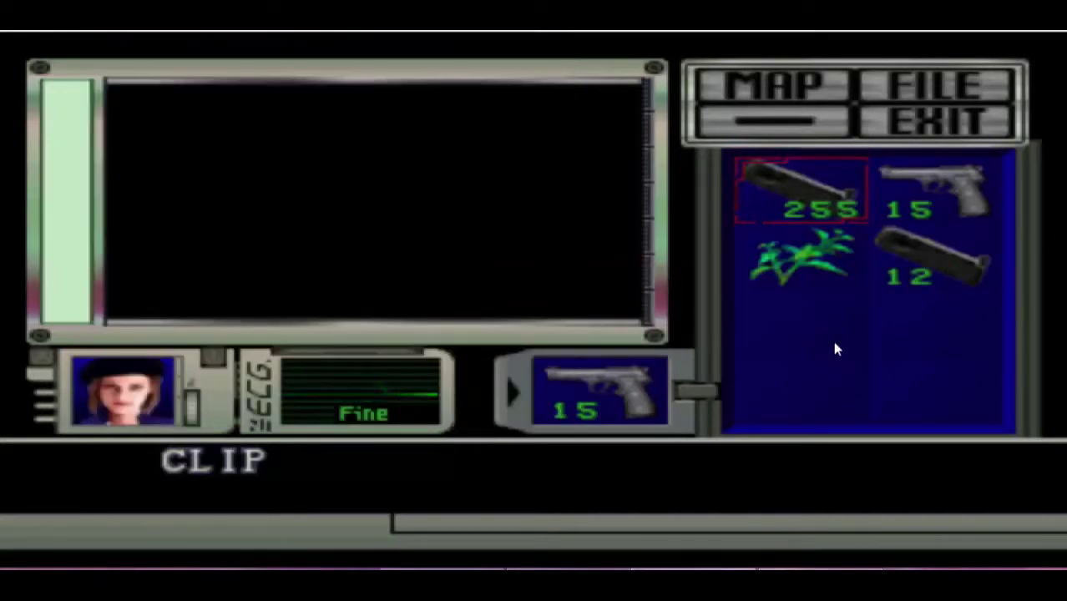
{"action": "key", "text": "Down"}
{"action": "key", "text": "Right"}
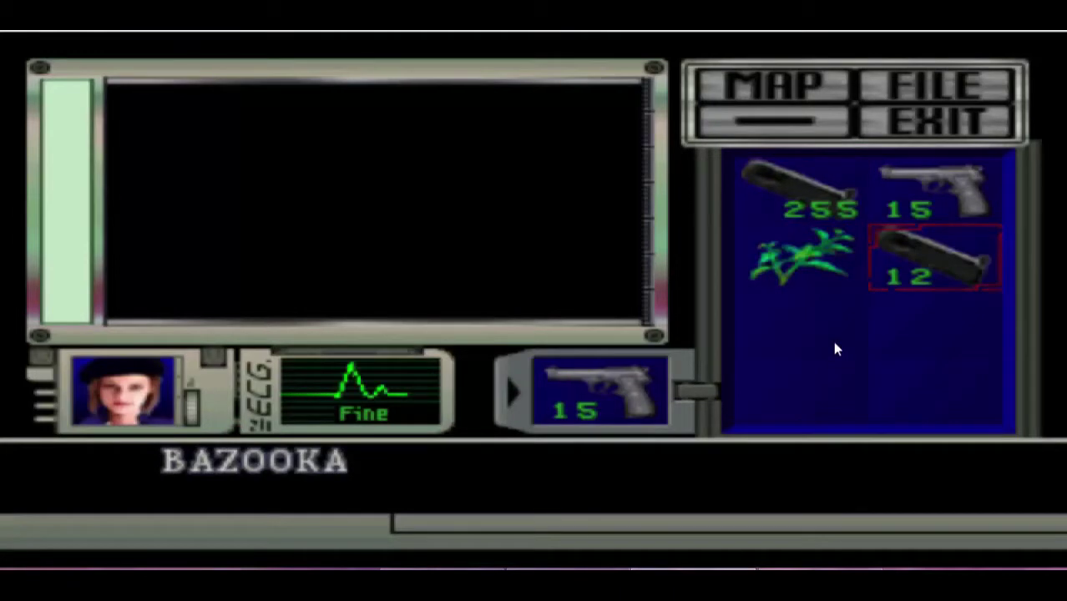
Step: Leave the inventory, go to the item box, and deposit the mixed herbs and the bazooka in it
{"action": "key", "text": "Escape"}
{"action": "key", "text": "Right"}
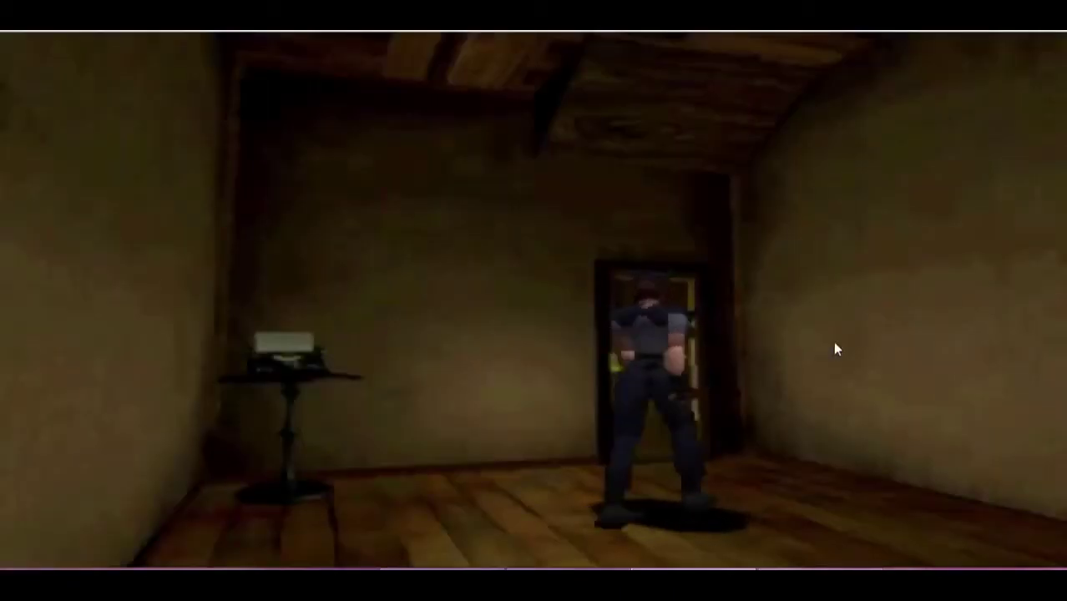
{"action": "key", "text": "Return"}
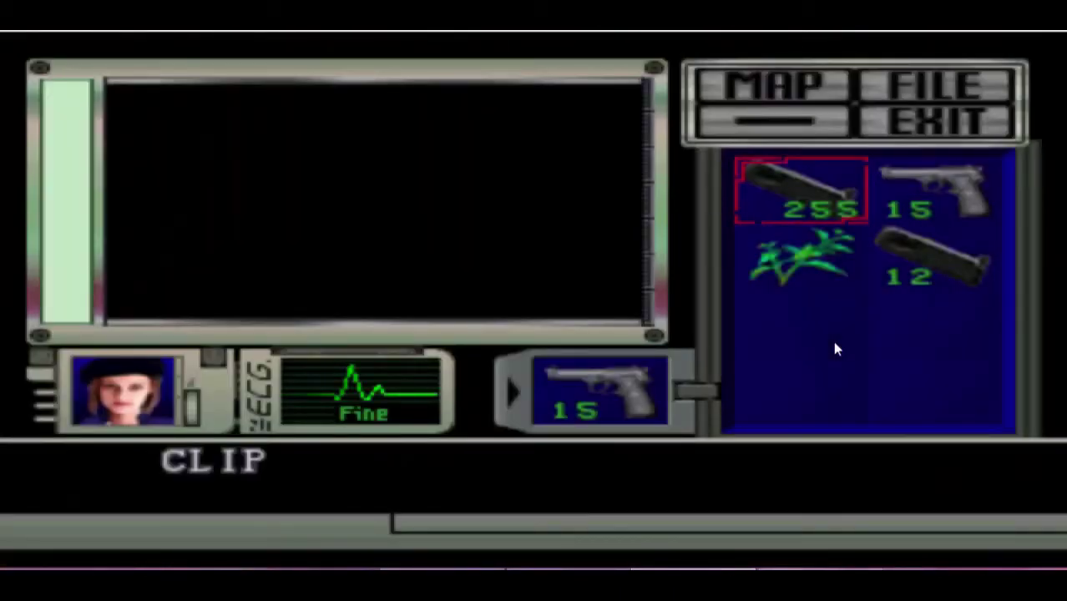
{"action": "key", "text": "Escape"}
{"action": "key", "text": "Up"}
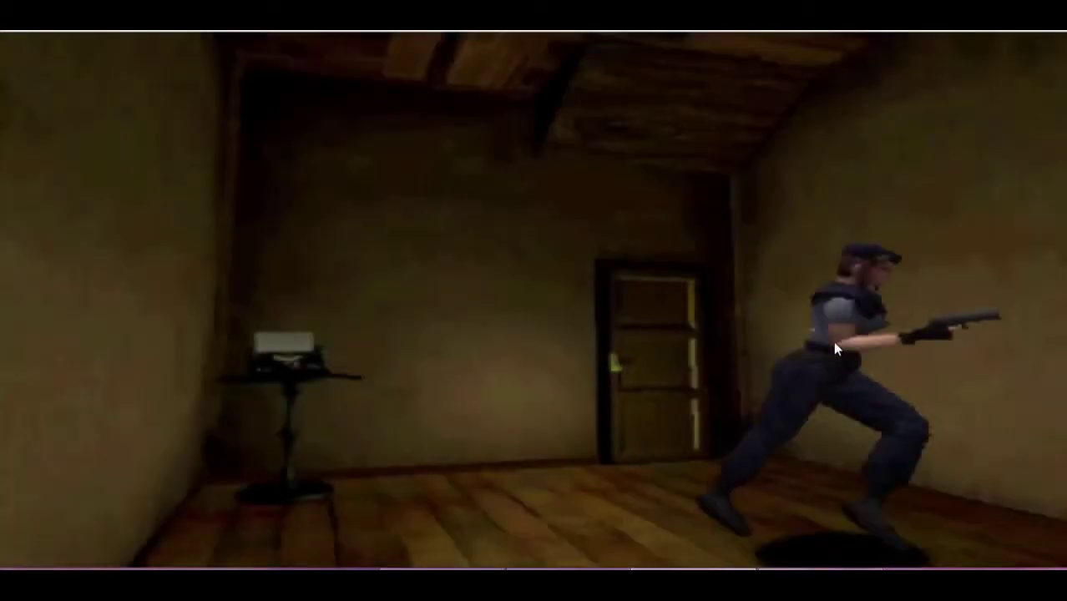
{"action": "key", "text": "x"}
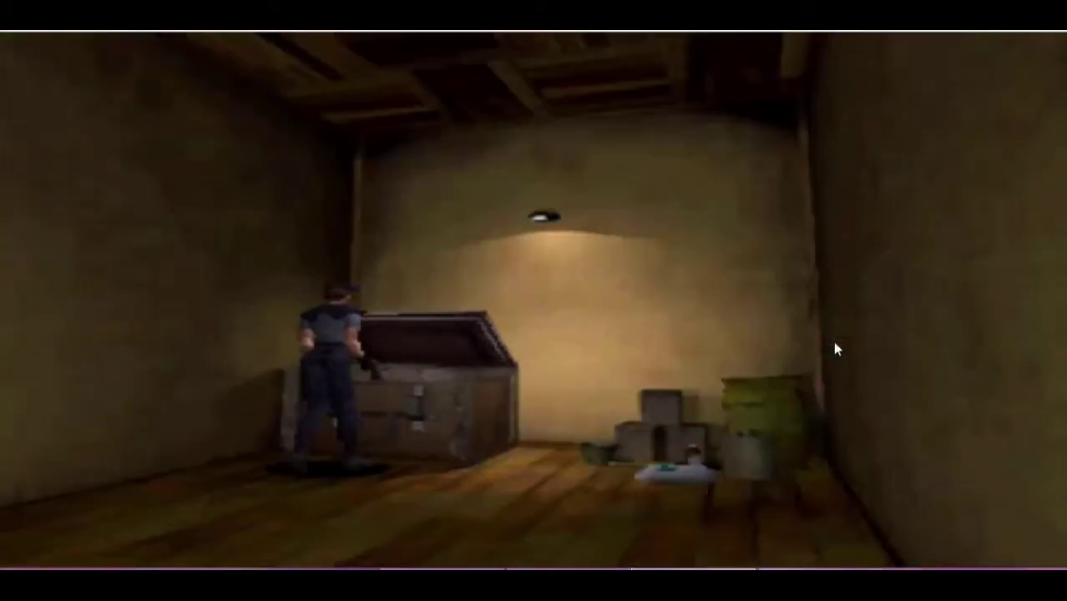
{"action": "key", "text": "Down"}
{"action": "key", "text": "Return"}
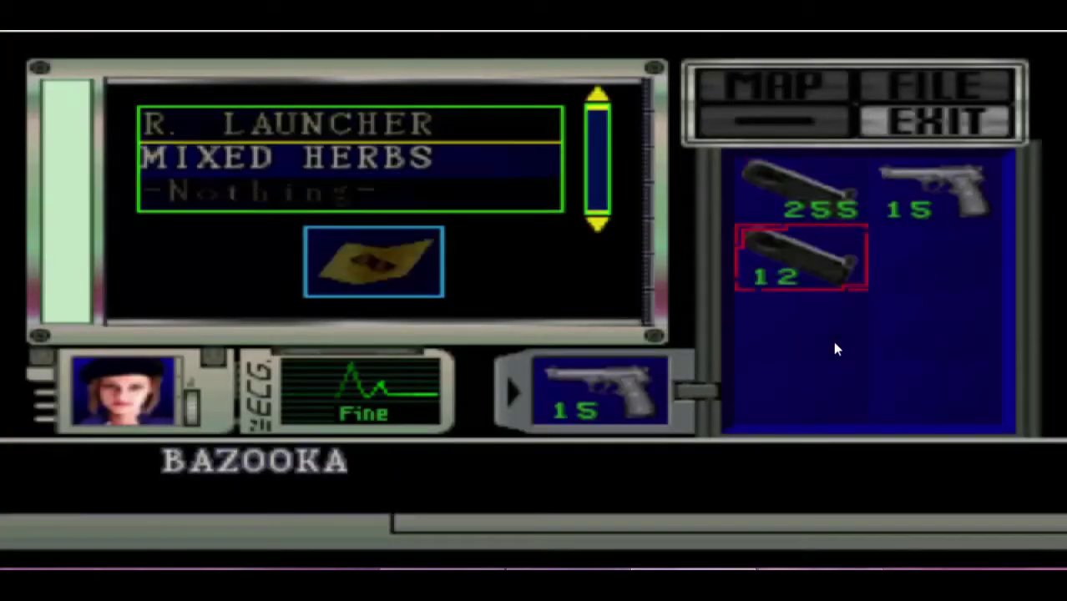
{"action": "key", "text": "Return"}
{"action": "key", "text": "Return"}
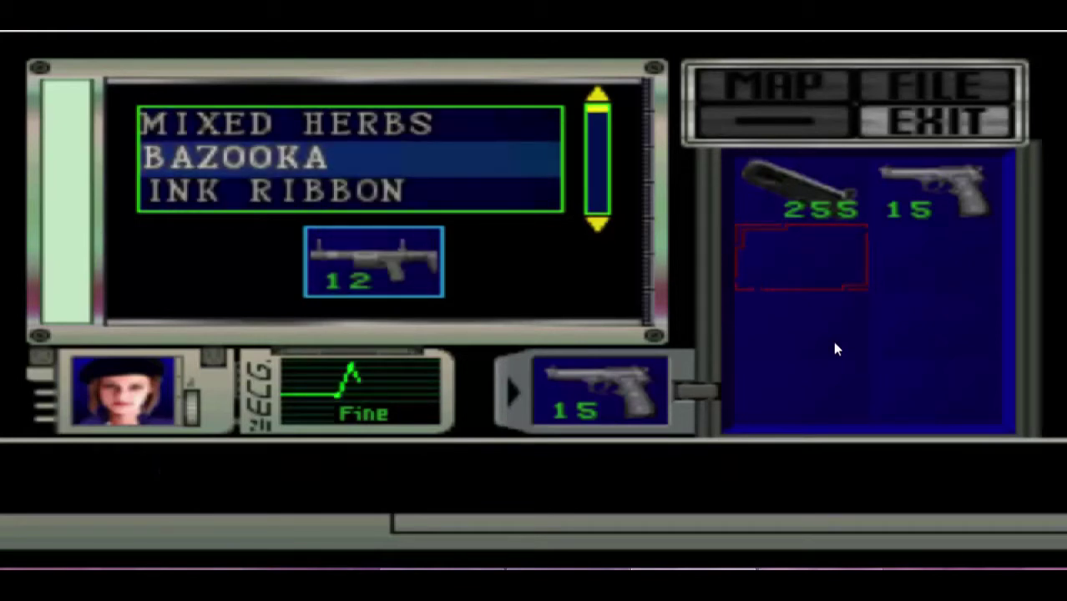
Step: Take the bazooka back into the third inventory slot and the mixed herbs into the fourth
{"action": "key", "text": "Return"}
{"action": "key", "text": "Right"}
{"action": "key", "text": "Return"}
{"action": "key", "text": "Up"}
{"action": "key", "text": "Return"}
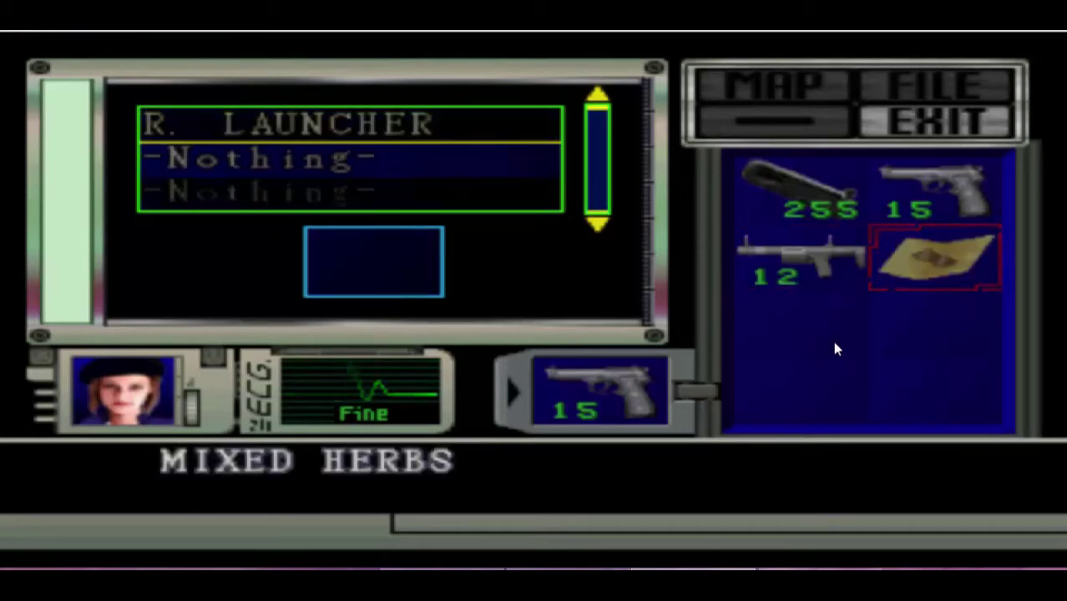
Step: Leave the item box, equip the bazooka from the third inventory slot, and close the inventory
{"action": "key", "text": "Escape"}
{"action": "key", "text": "z"}
{"action": "key", "text": "Down"}
{"action": "key", "text": "Return"}
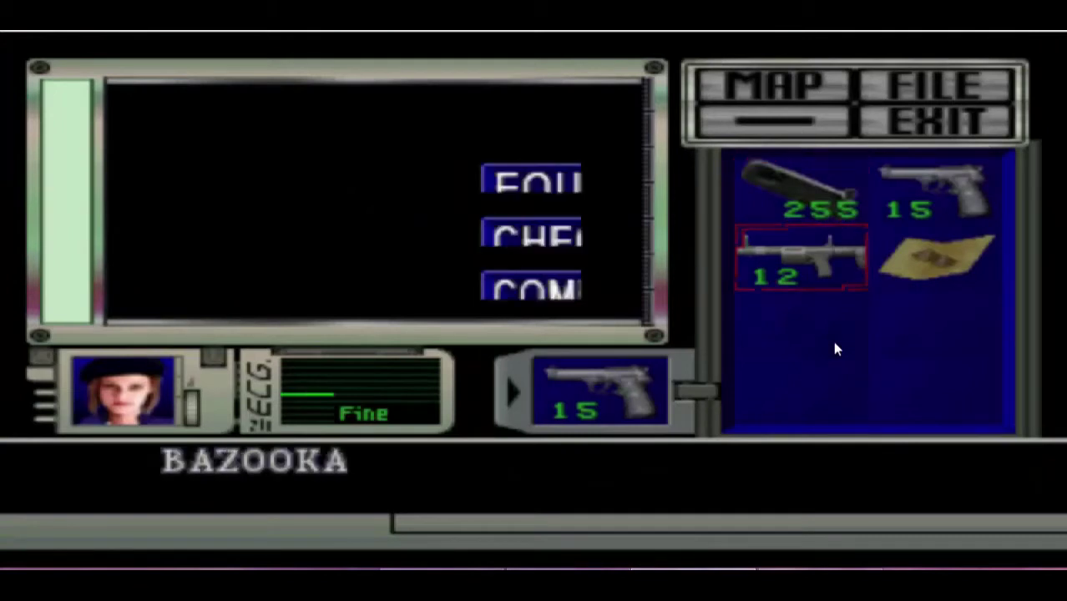
{"action": "key", "text": "Return"}
{"action": "key", "text": "Escape"}
Step: Fire the bazooka twice and reopen the inventory to check its ammo
{"action": "key", "text": "x"}
{"action": "key", "text": "Return"}
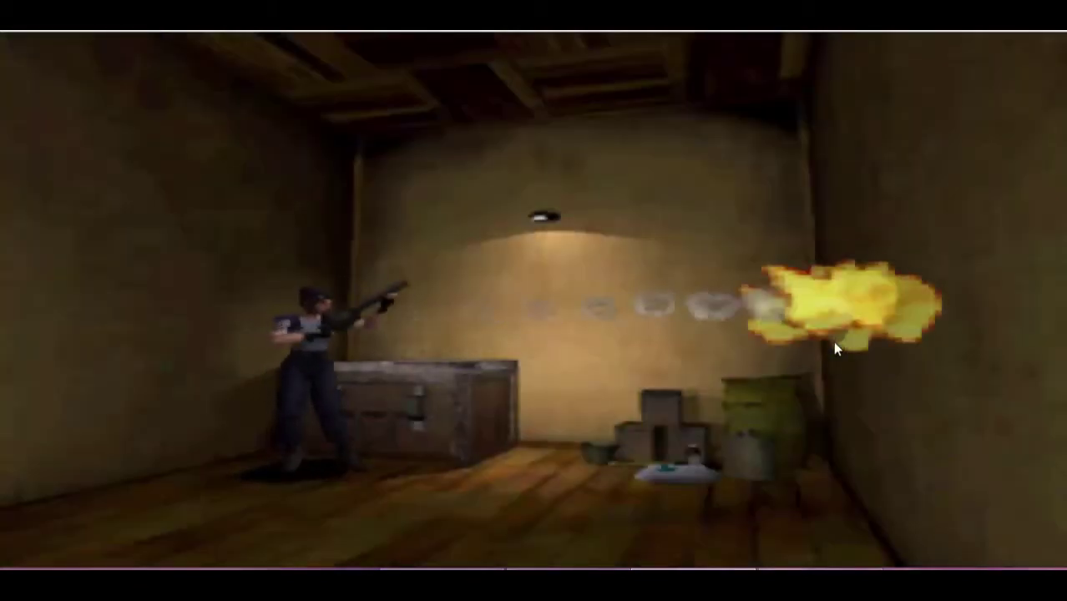
{"action": "key", "text": "Return"}
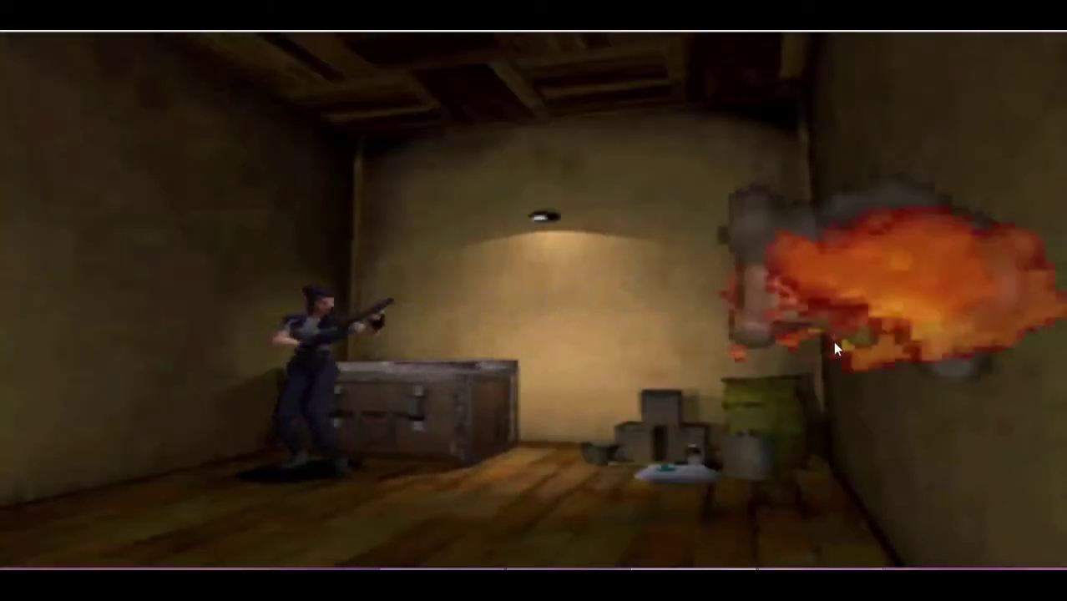
{"action": "key", "text": "Tab"}
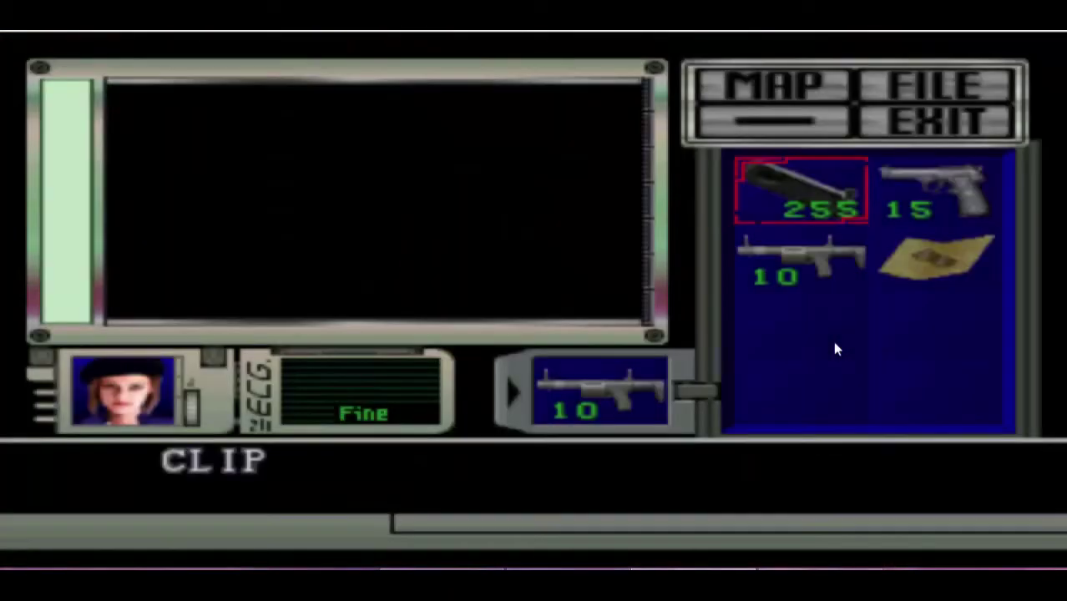
Step: Switch to Cheat Engine, change the fourth byte of the array at 05DAC7A5 to 05, and return to the game
{"action": "key", "text": "Down"}
{"action": "key", "text": "Up"}
{"action": "key", "text": "Right"}
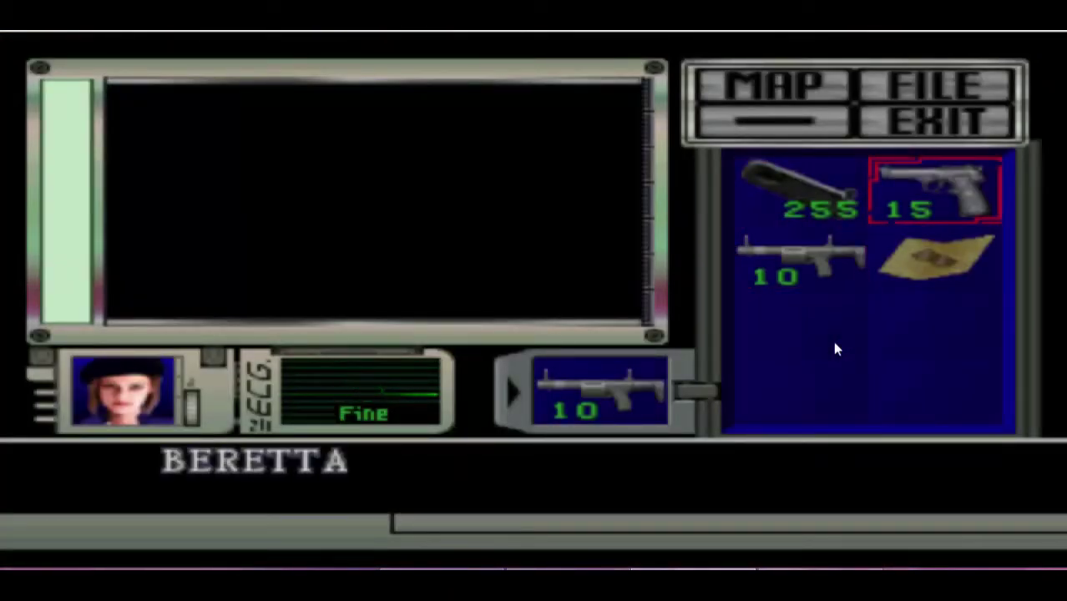
{"action": "left_click", "coordinate": [799, 577]}
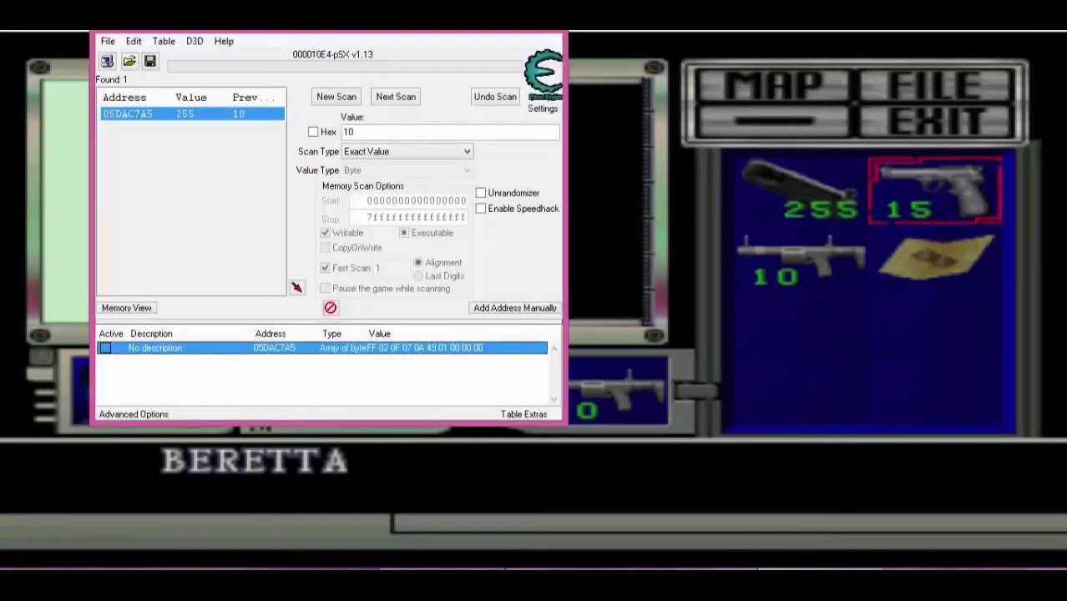
{"action": "double_click", "coordinate": [409, 349]}
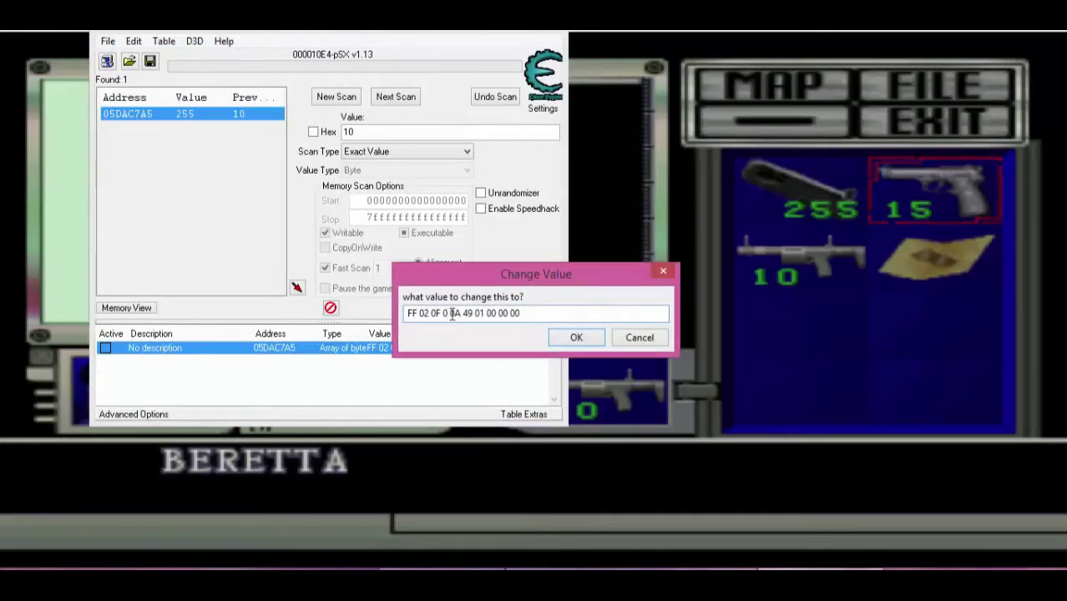
{"action": "type", "text": "5"}
{"action": "left_click", "coordinate": [575, 338]}
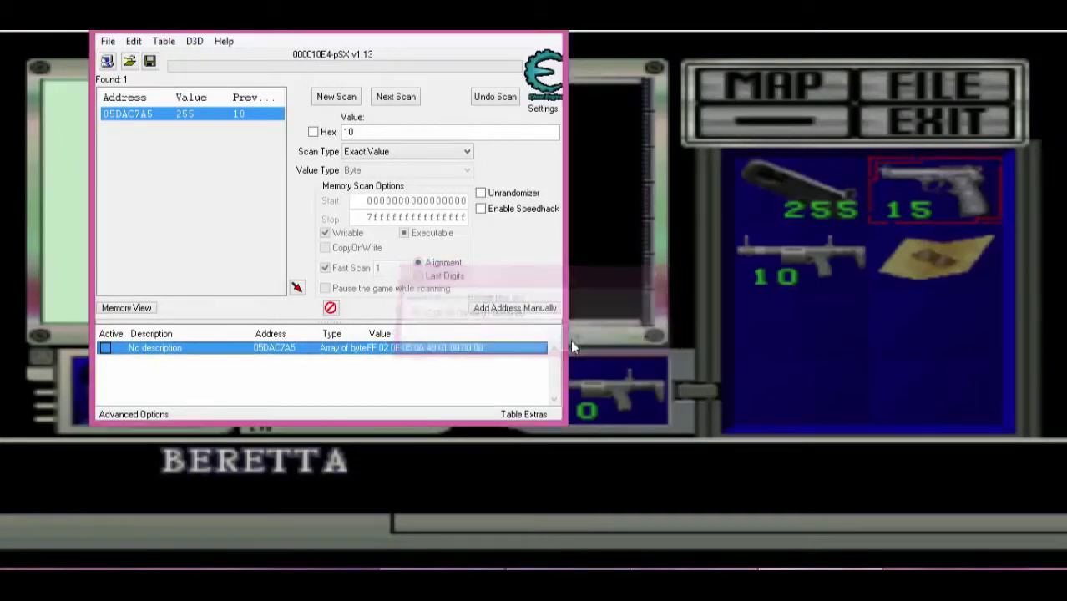
{"action": "key", "text": "alt+Tab"}
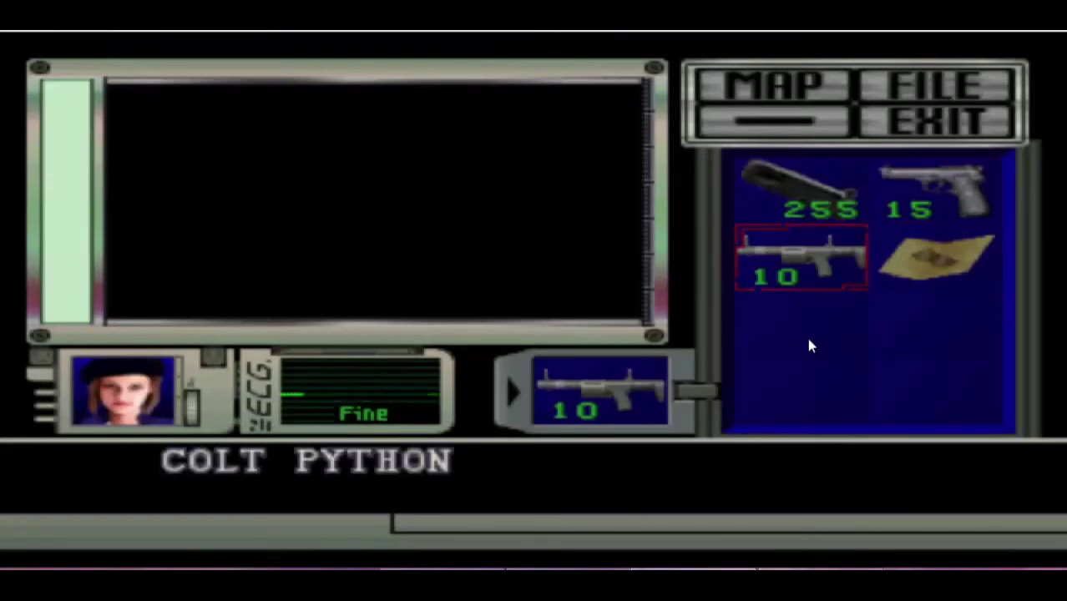
Step: Equip the Colt Python from the third inventory slot and close the inventory
{"action": "key", "text": "x"}
{"action": "key", "text": "x"}
{"action": "key", "text": "z"}
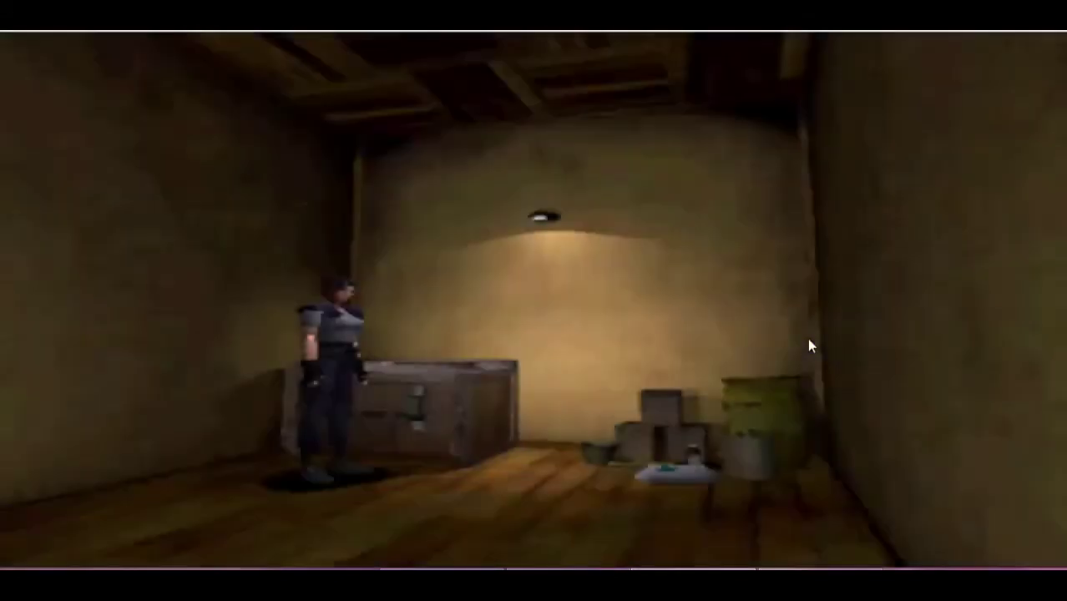
{"action": "key", "text": "z"}
{"action": "key", "text": "Down"}
{"action": "key", "text": "x"}
{"action": "key", "text": "x"}
{"action": "key", "text": "z"}
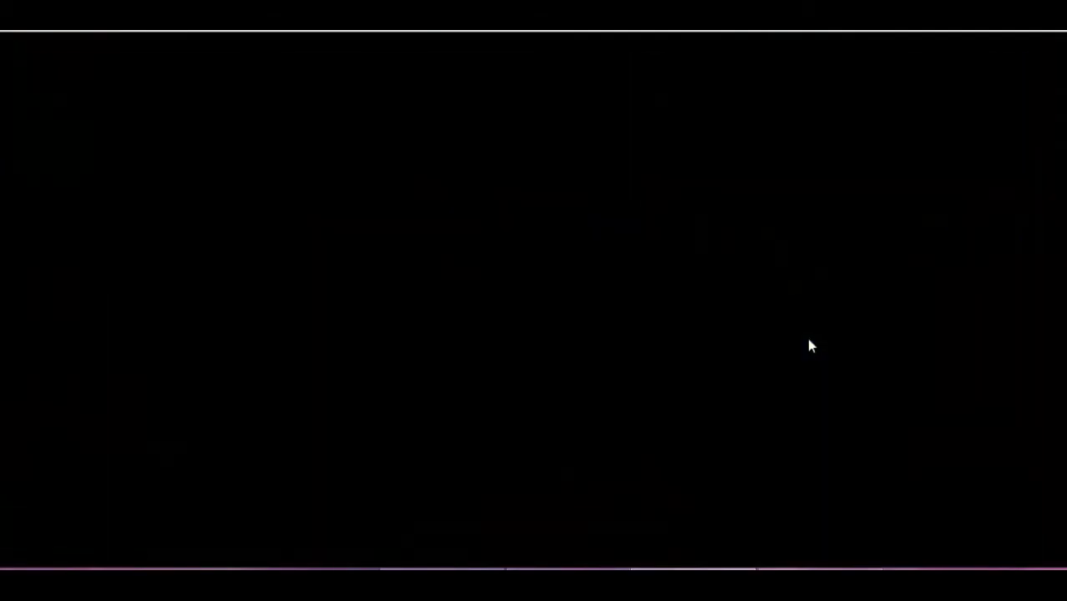
Step: Fire the Colt Python twice and check its ammo in the inventory
{"action": "key", "text": "r"}
{"action": "key", "text": "x"}
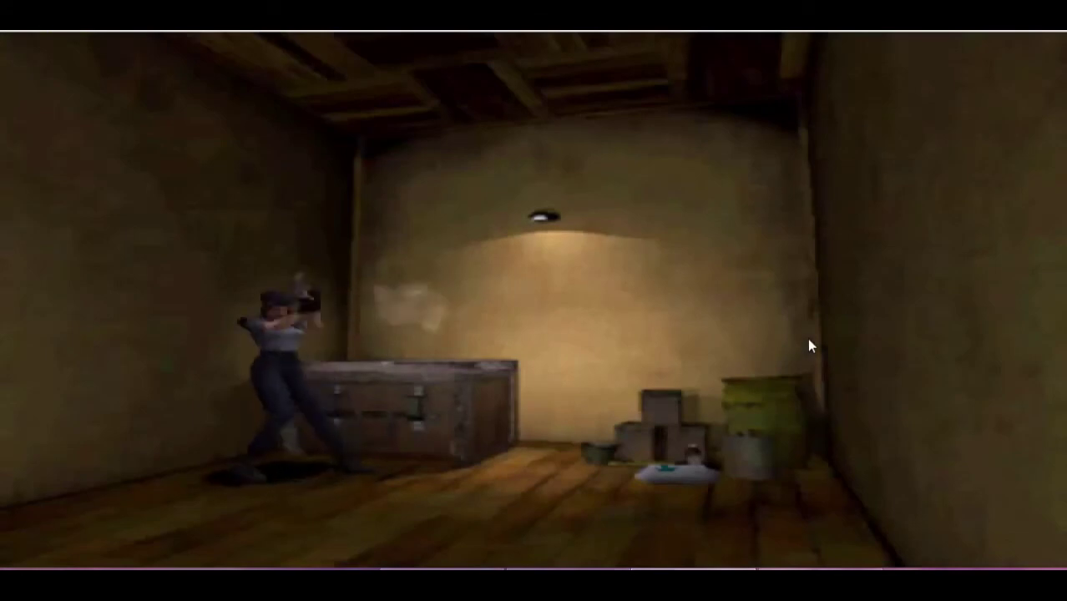
{"action": "key", "text": "Tab"}
{"action": "key", "text": "z"}
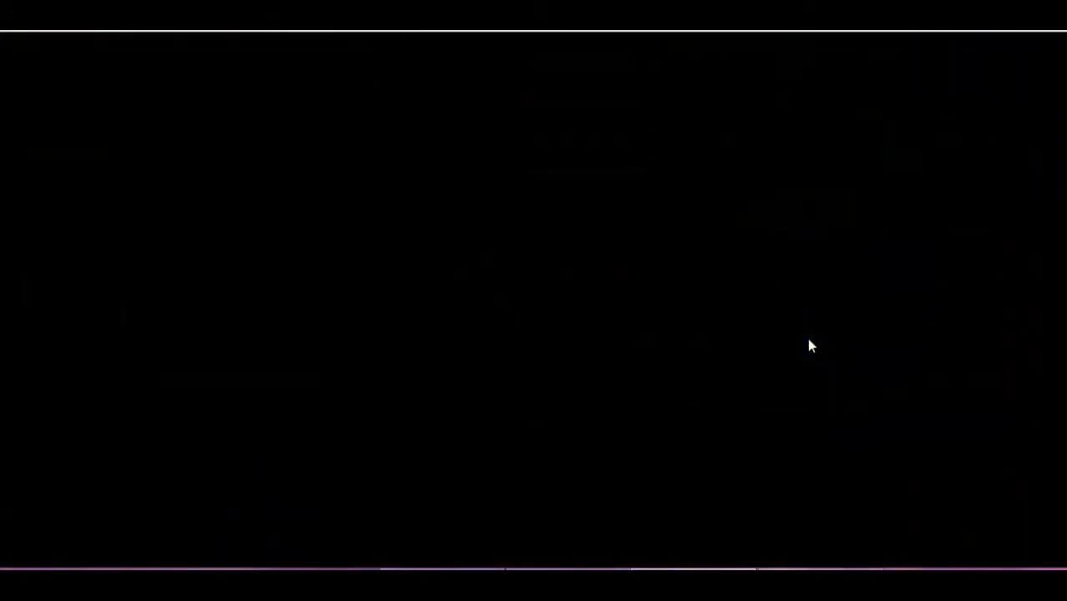
Step: Open the item box, deposit the Colt Python, and take it back into the fourth inventory slot
{"action": "key", "text": "Left"}
{"action": "key", "text": "x"}
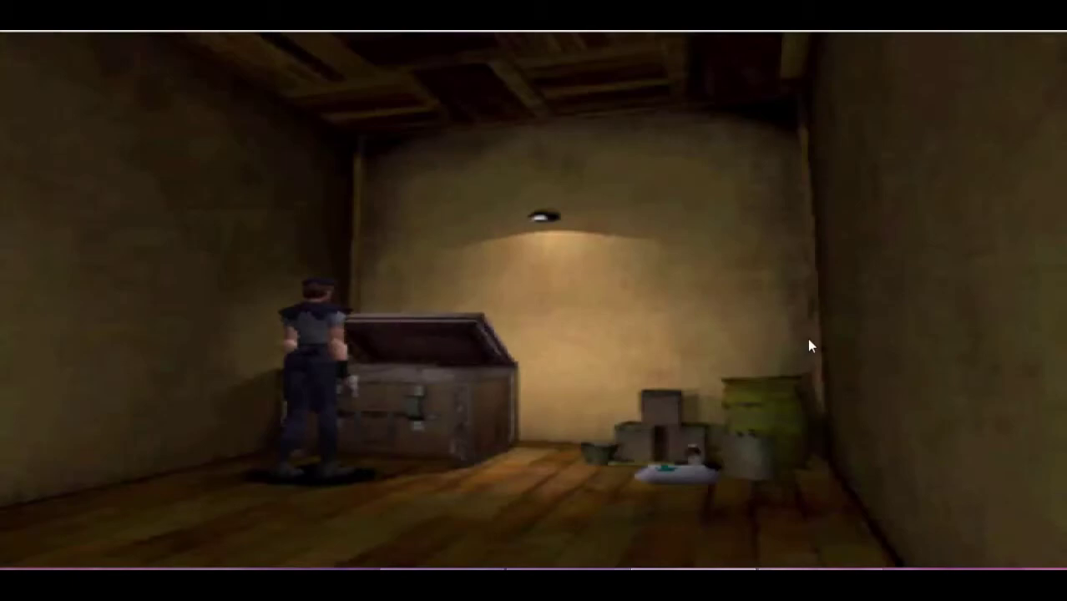
{"action": "key", "text": "Down"}
{"action": "key", "text": "x"}
{"action": "key", "text": "Return"}
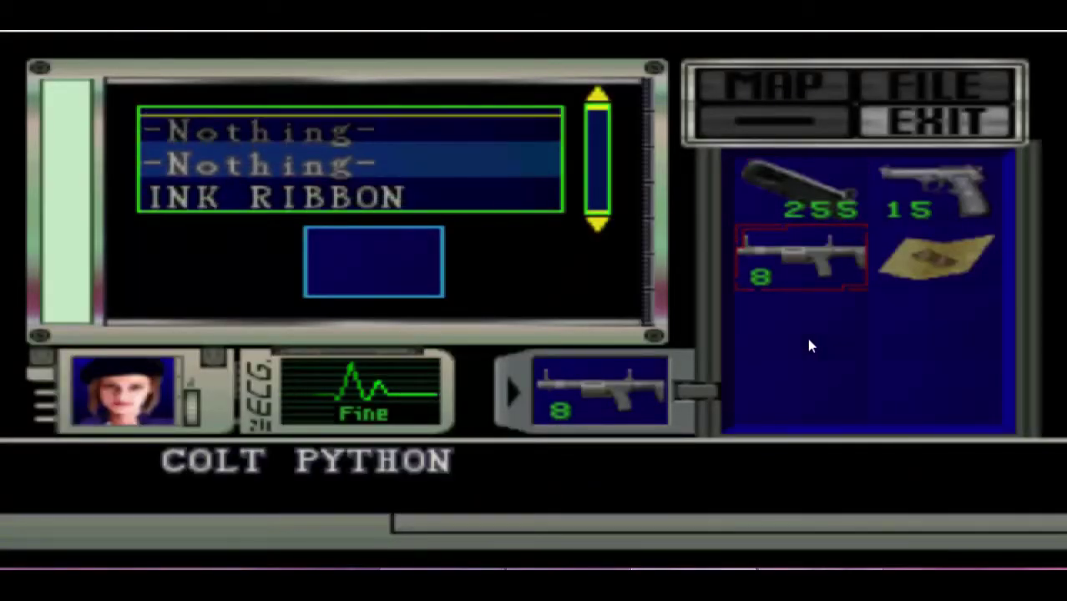
{"action": "key", "text": "Right"}
{"action": "key", "text": "Return"}
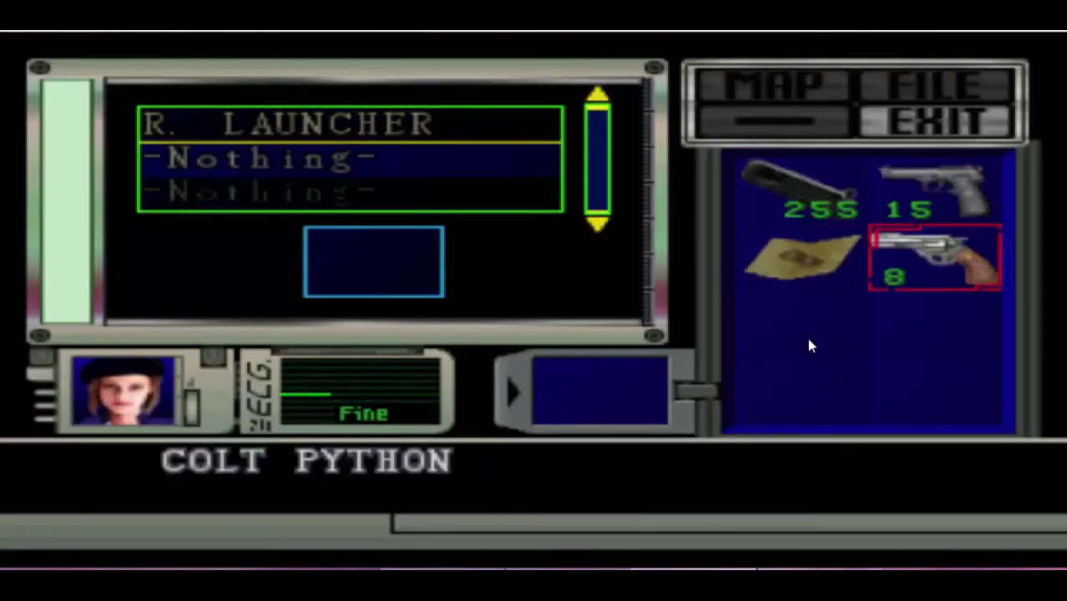
Step: Leave the item box, walk across the room, and reopen the inventory with the Colt Python in the third slot selected
{"action": "key", "text": "Tab"}
{"action": "key", "text": "Up"}
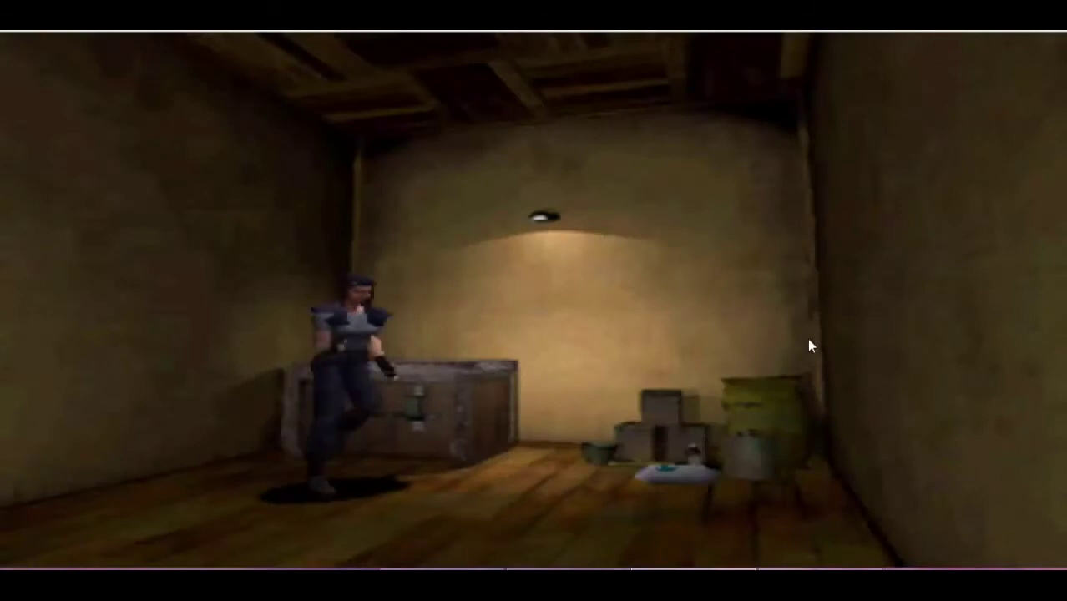
{"action": "key", "text": "Left"}
{"action": "key", "text": "Up"}
{"action": "key", "text": "Left"}
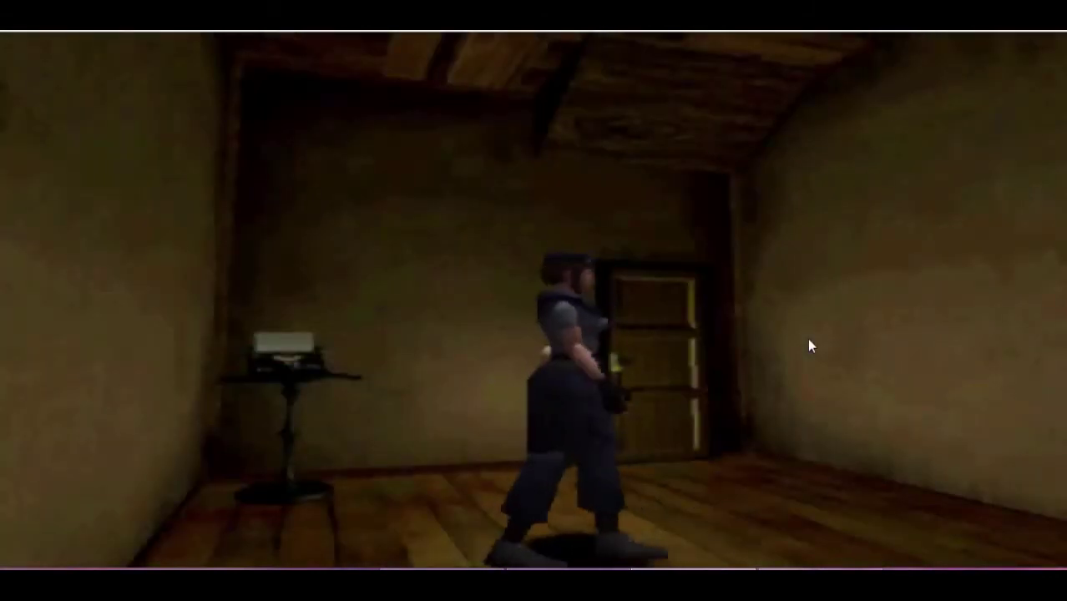
{"action": "key", "text": "Up"}
{"action": "key", "text": "Tab"}
{"action": "key", "text": "Down"}
{"action": "key", "text": "Return"}
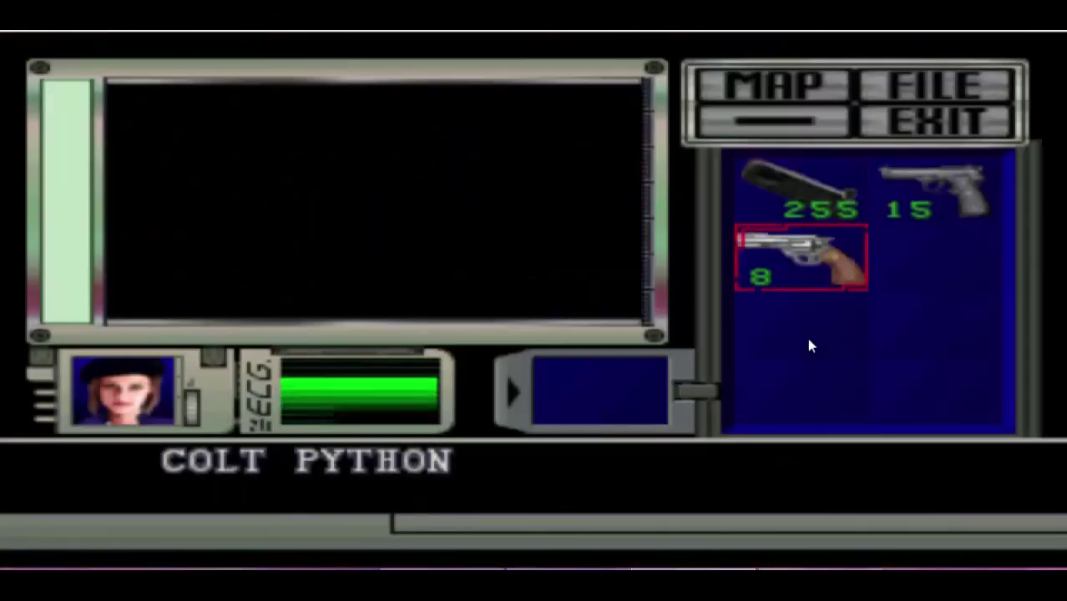
Step: Close the inventory and walk the character back to the item box
{"action": "key", "text": "Tab"}
{"action": "key", "text": "Left"}
{"action": "key", "text": "Up"}
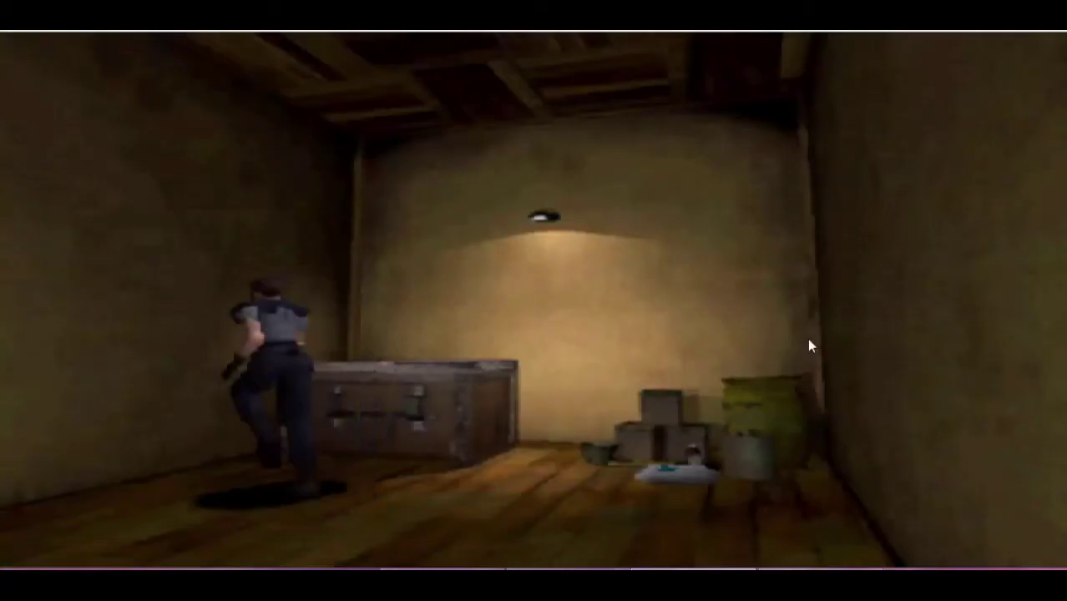
{"action": "key", "text": "Right"}
{"action": "key", "text": "Up"}
{"action": "key", "text": "Right"}
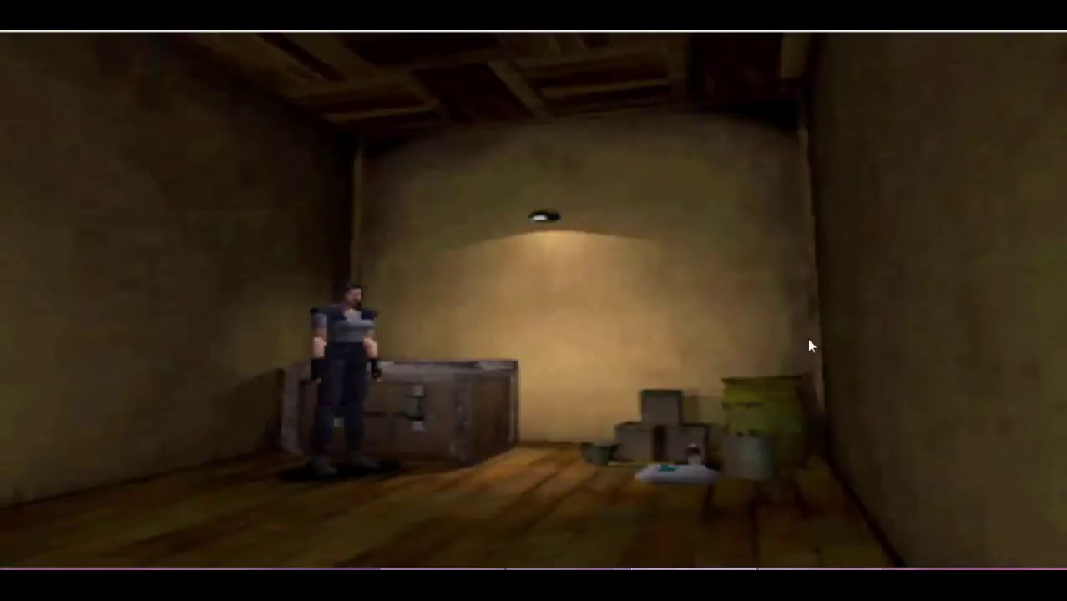